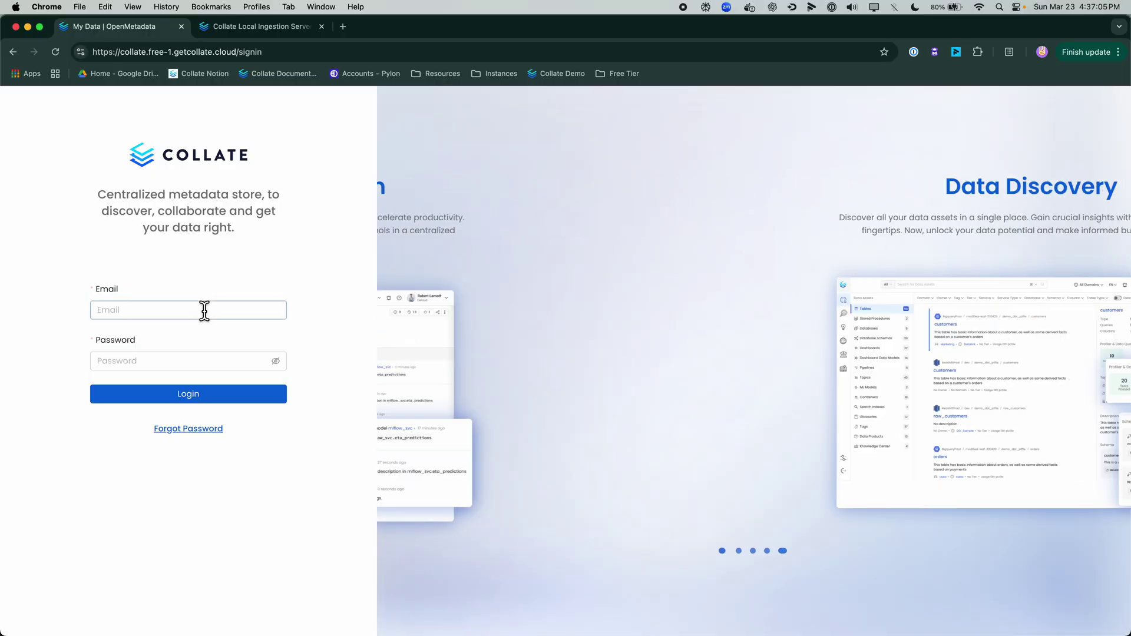
Step: Sign in to Collate using the saved autofill login
click(204, 310)
click(218, 369)
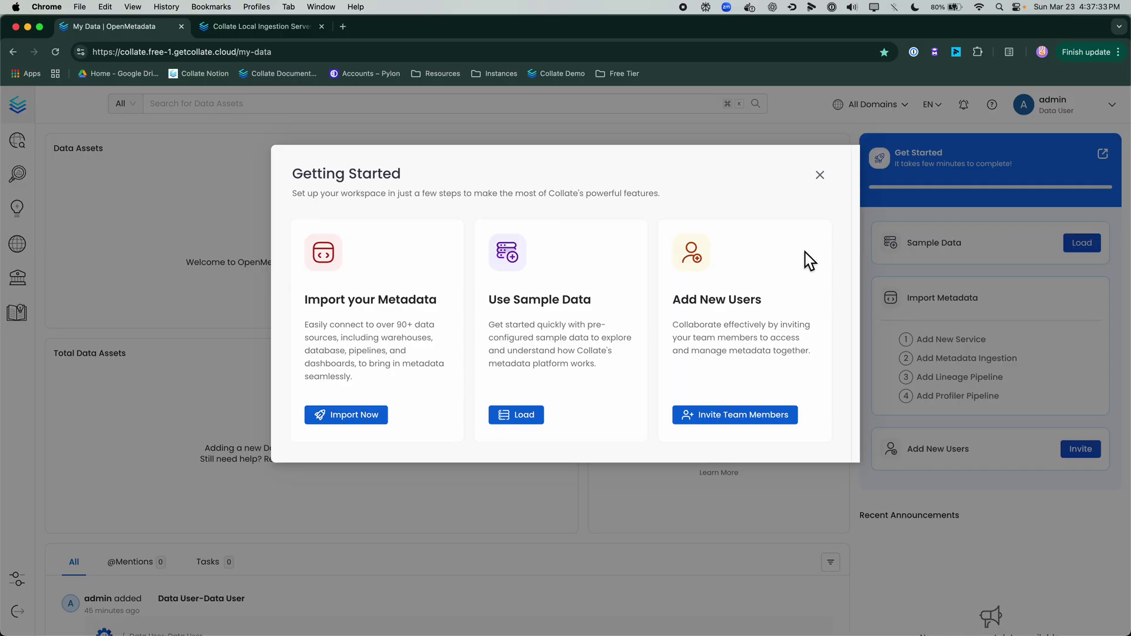
Step: View the Import your Metadata choices, then return to the Getting Started overview
click(343, 423)
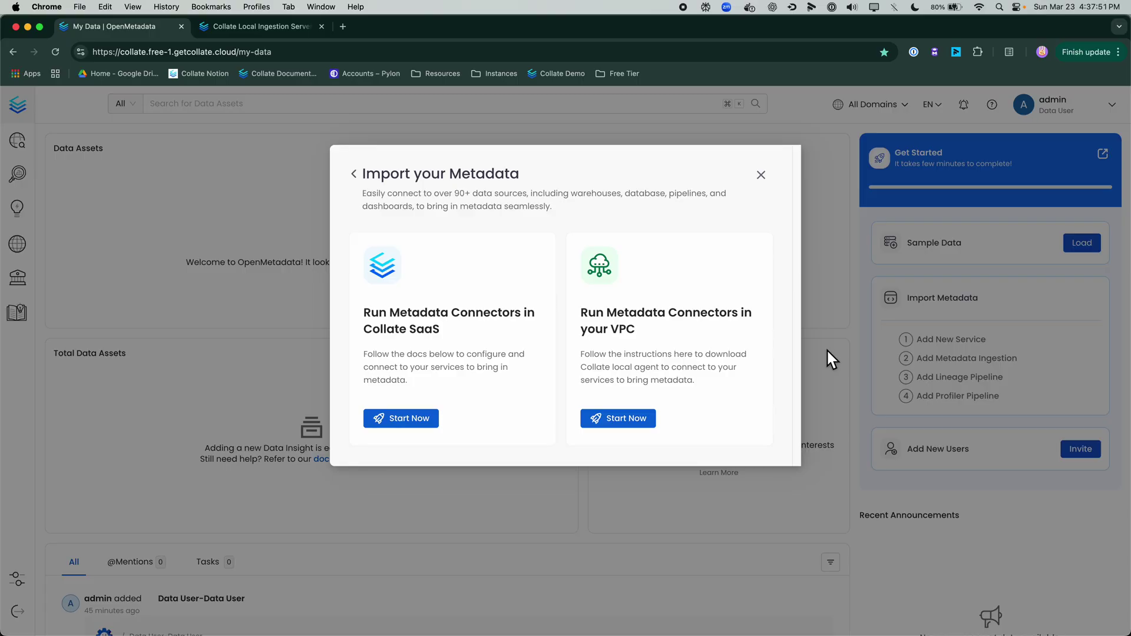
click(360, 180)
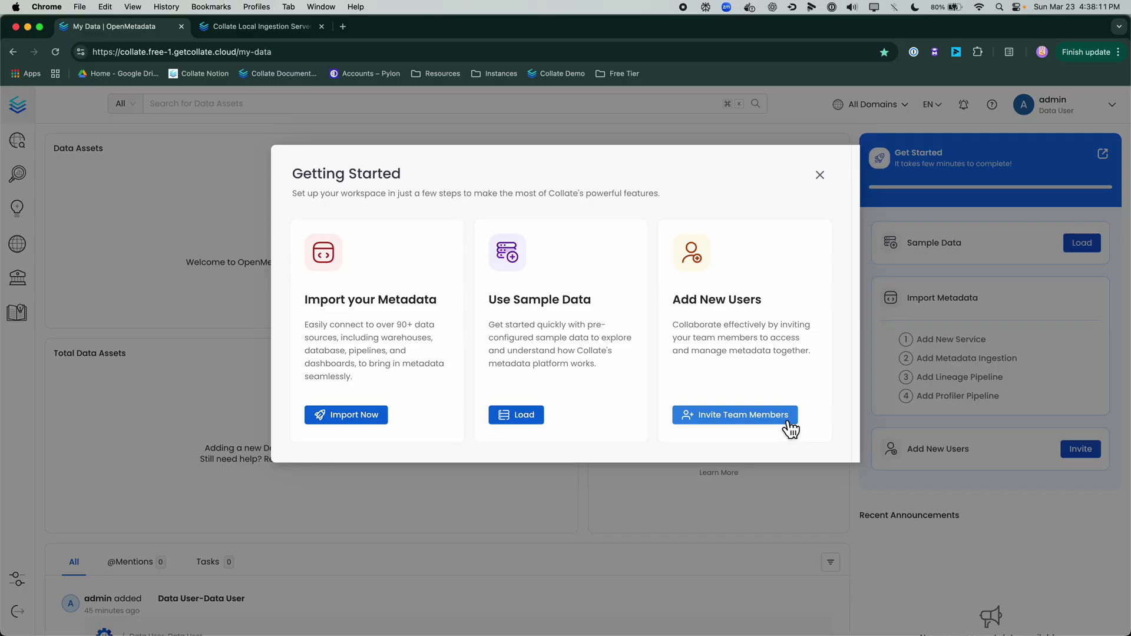
Step: Close the Getting Started guide and expand the left sidebar
click(820, 176)
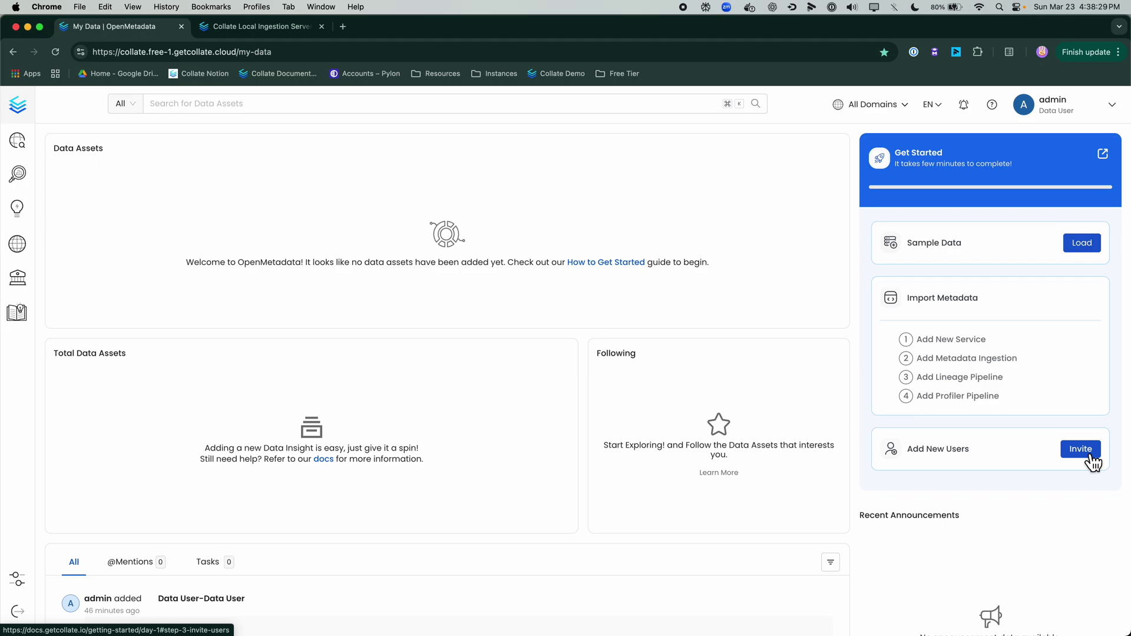
mouse_move(33, 571)
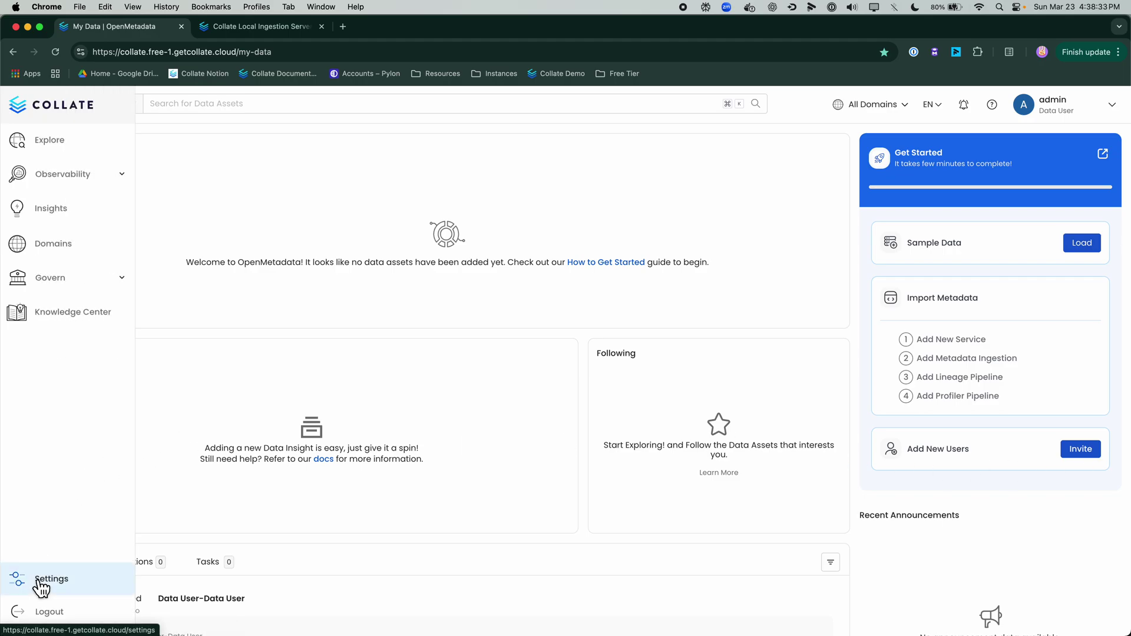
Step: Start a new database service under Settings > Services using the Snowflake connector
click(41, 584)
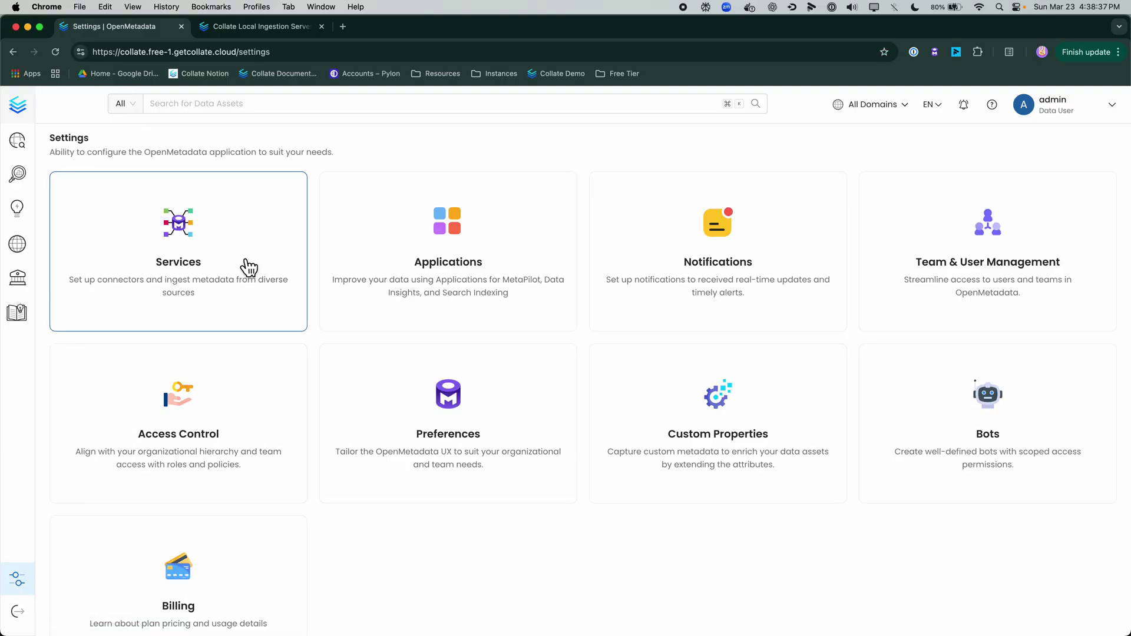
click(198, 271)
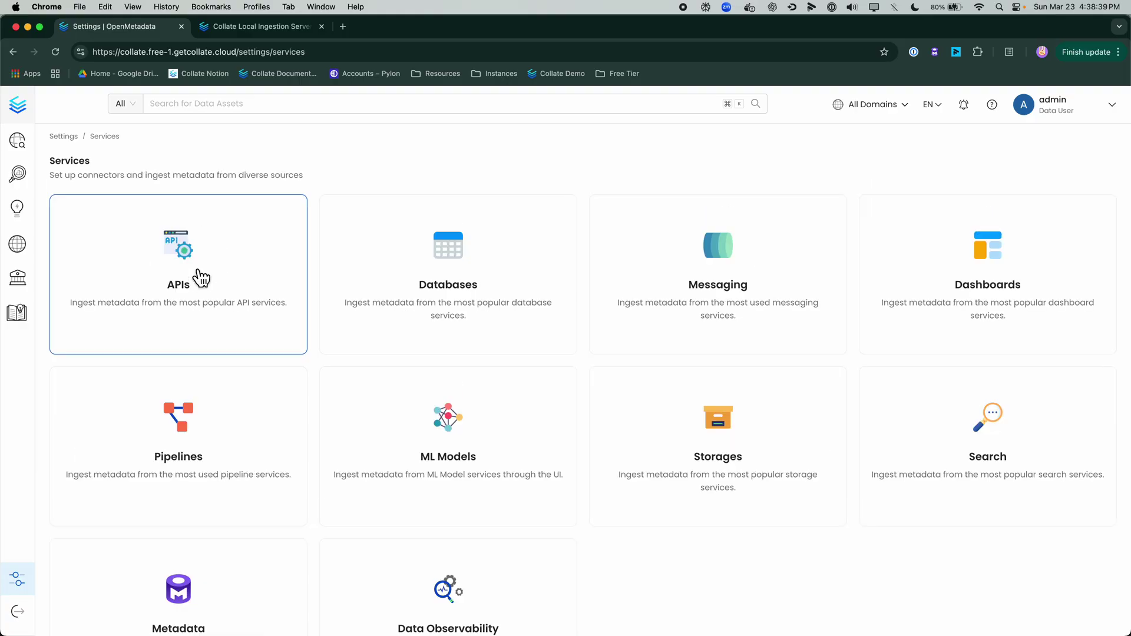
click(369, 268)
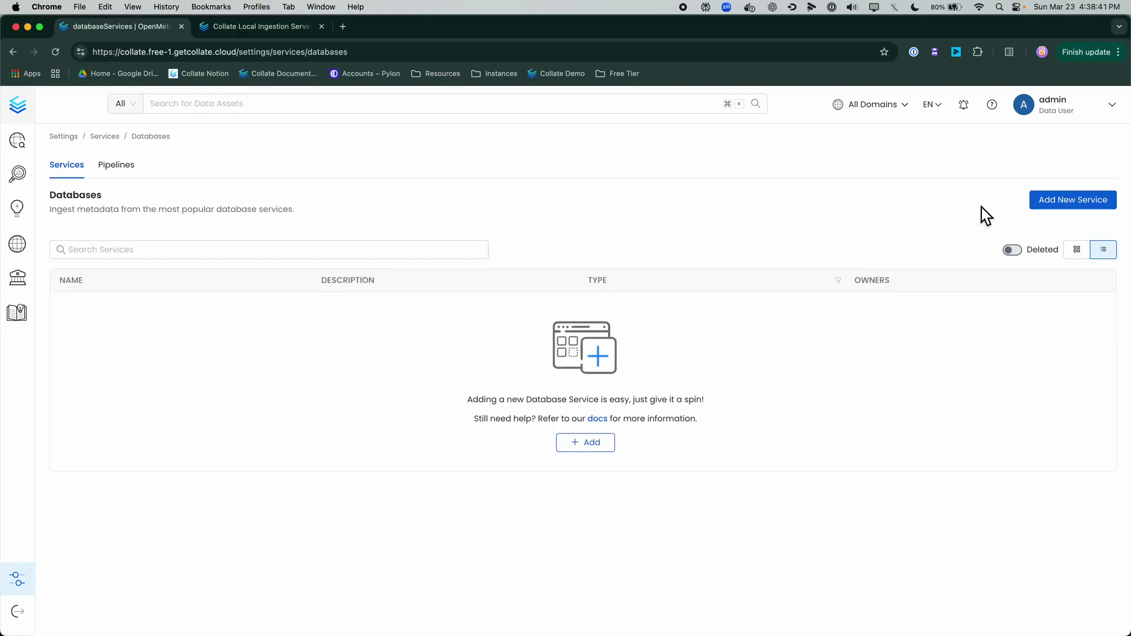
click(1073, 200)
click(462, 268)
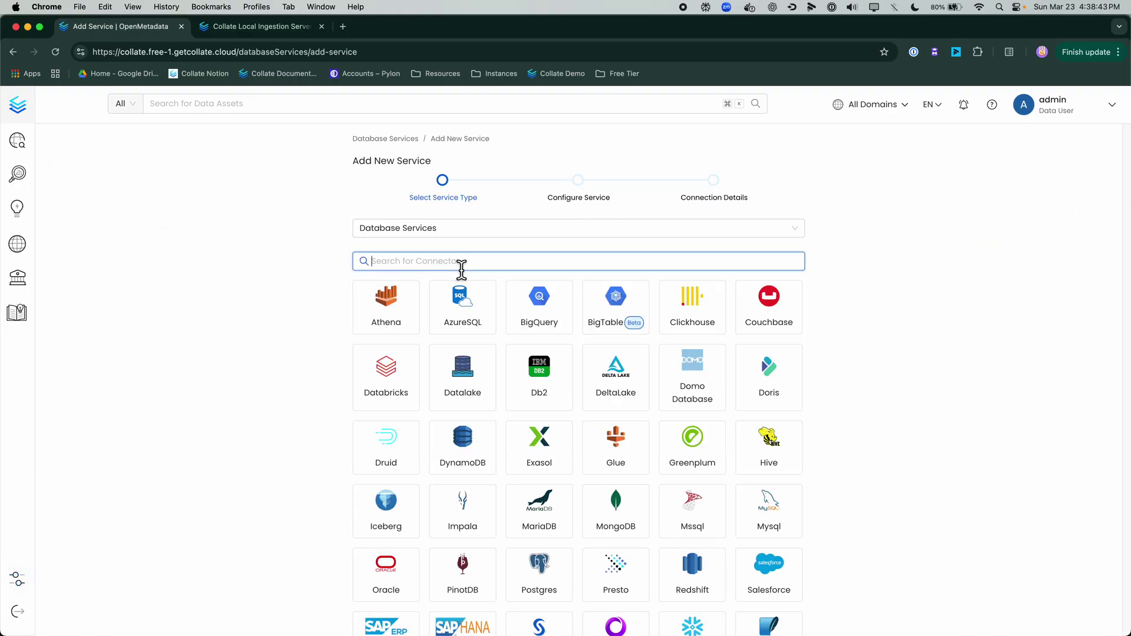
text(Snow)
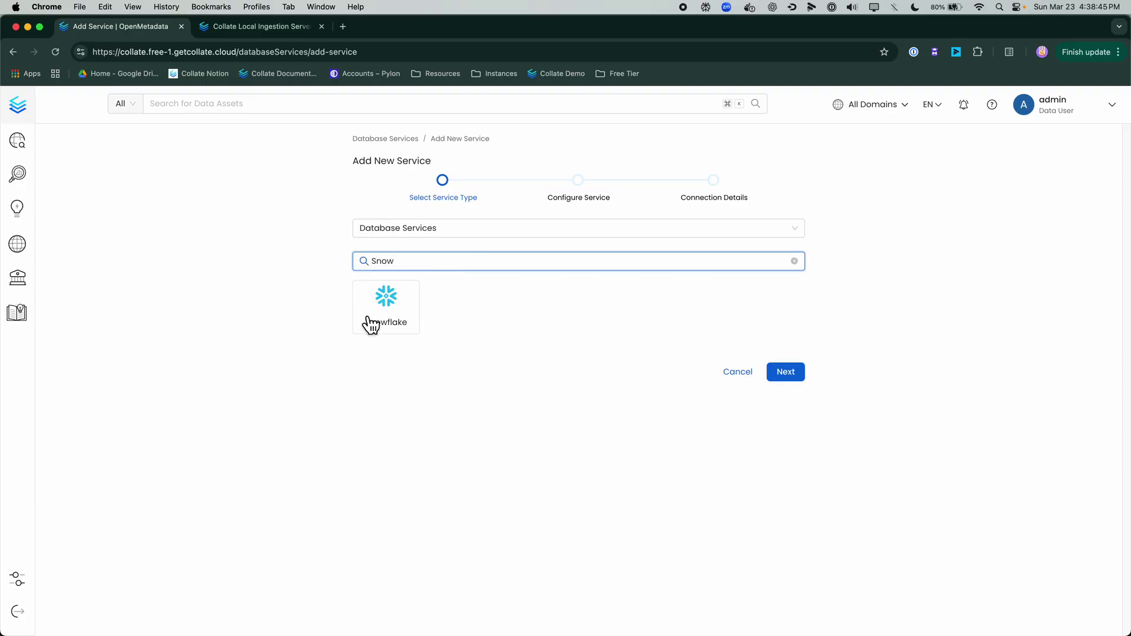
click(371, 323)
click(786, 374)
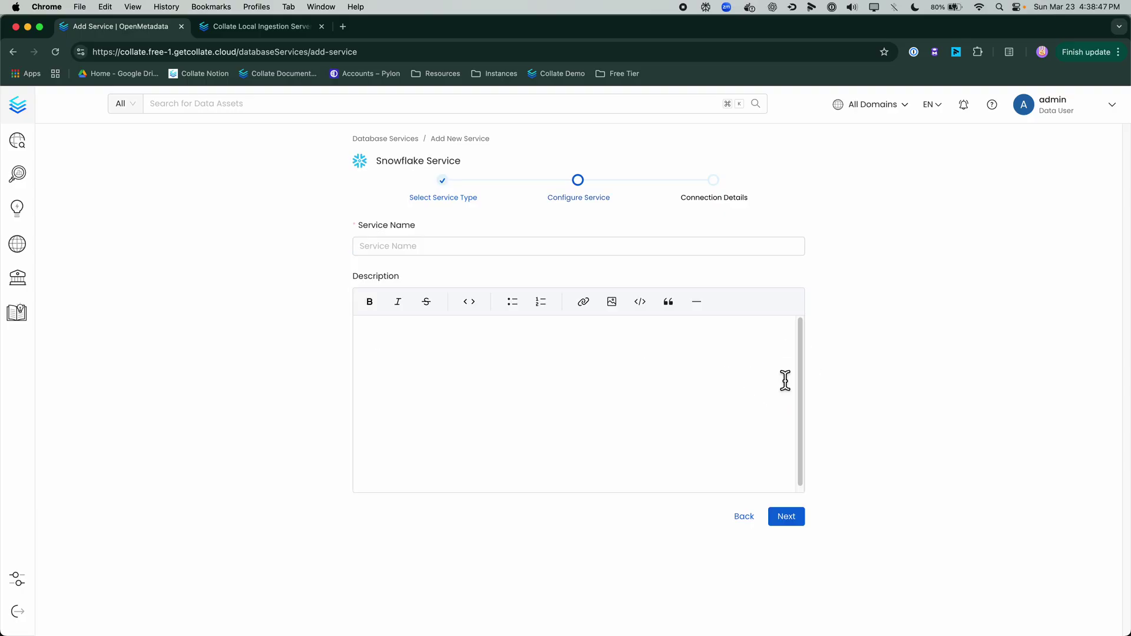
Step: Name the service 'Free Tier' and continue to connection details
click(521, 251)
text(Fre)
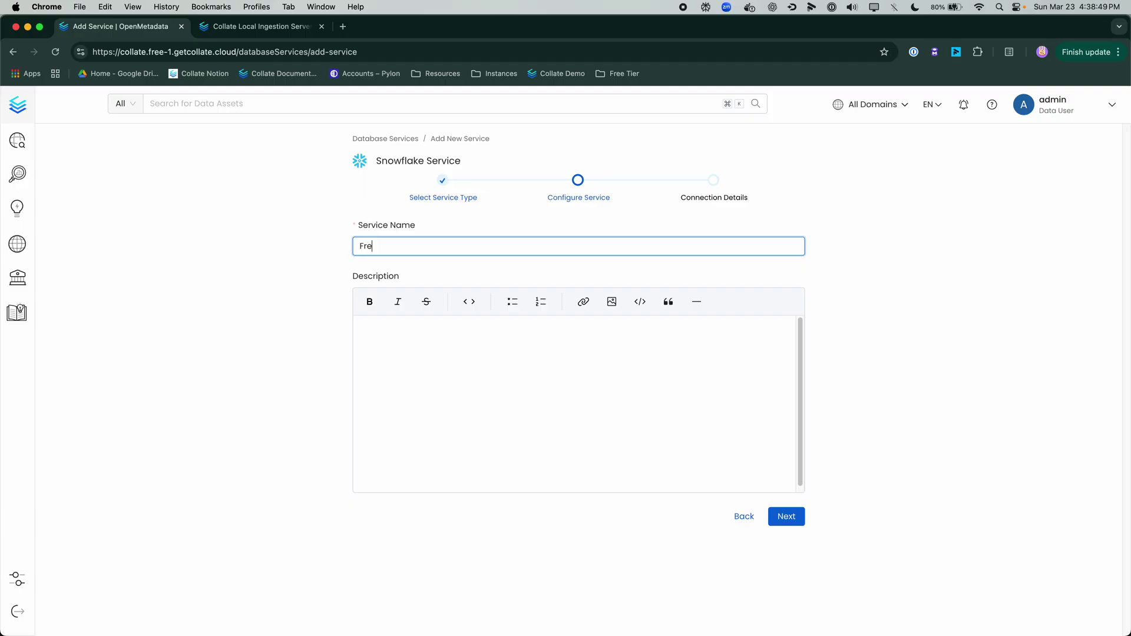
text(e Tioe)
key(BackSpace)
key(BackSpace)
text(ioe)
key(BackSpace)
key(BackSpace)
text(er)
key(Return)
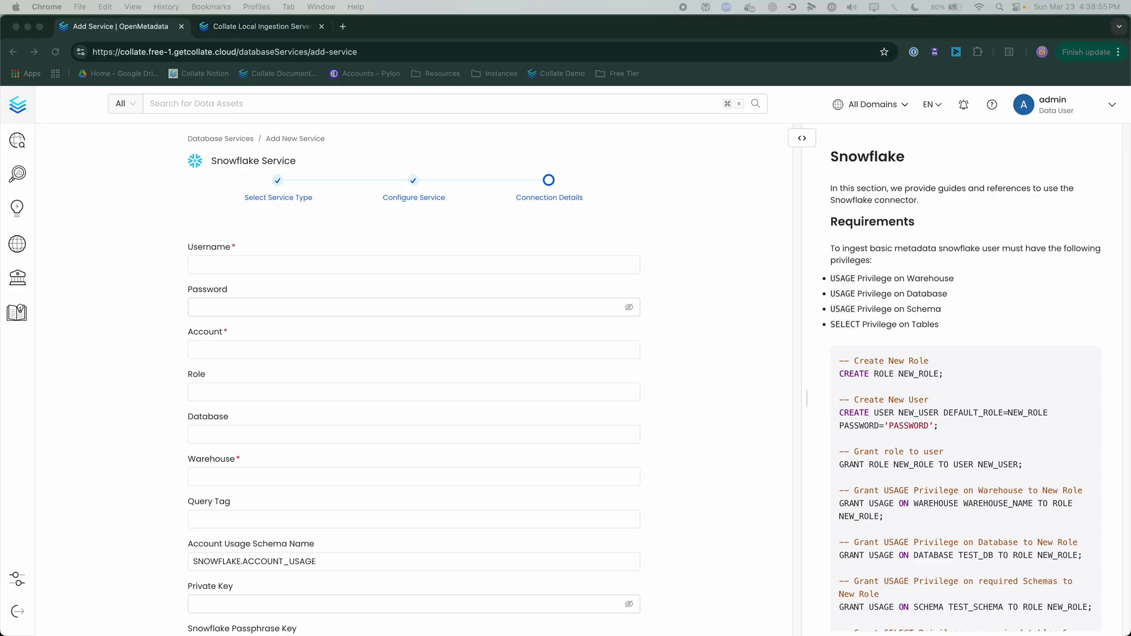
Step: Paste the Snowflake username, password and account identifier into the connection form
click(369, 266)
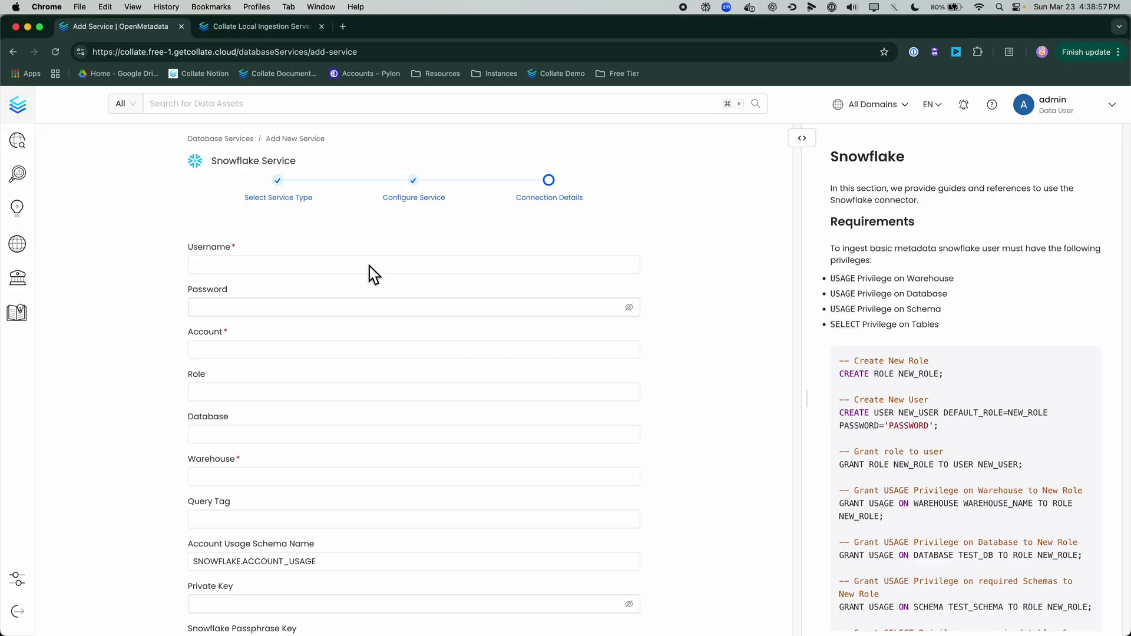
text(testopenmetadata)
key(super+Tab)
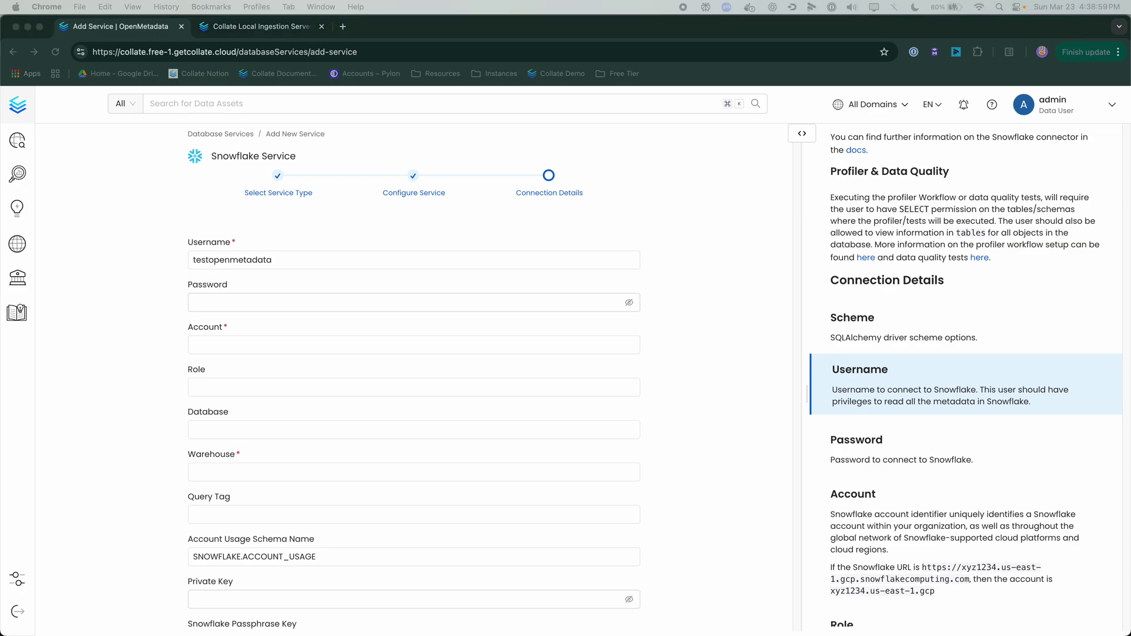
key(super+Tab)
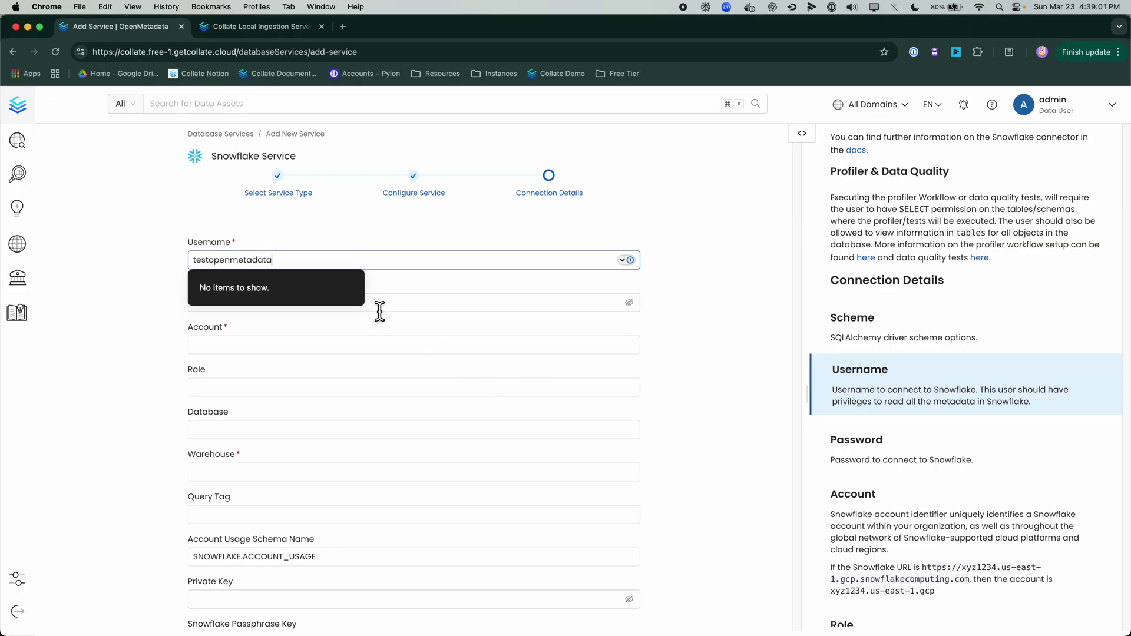
click(411, 310)
key(super+v)
click(379, 346)
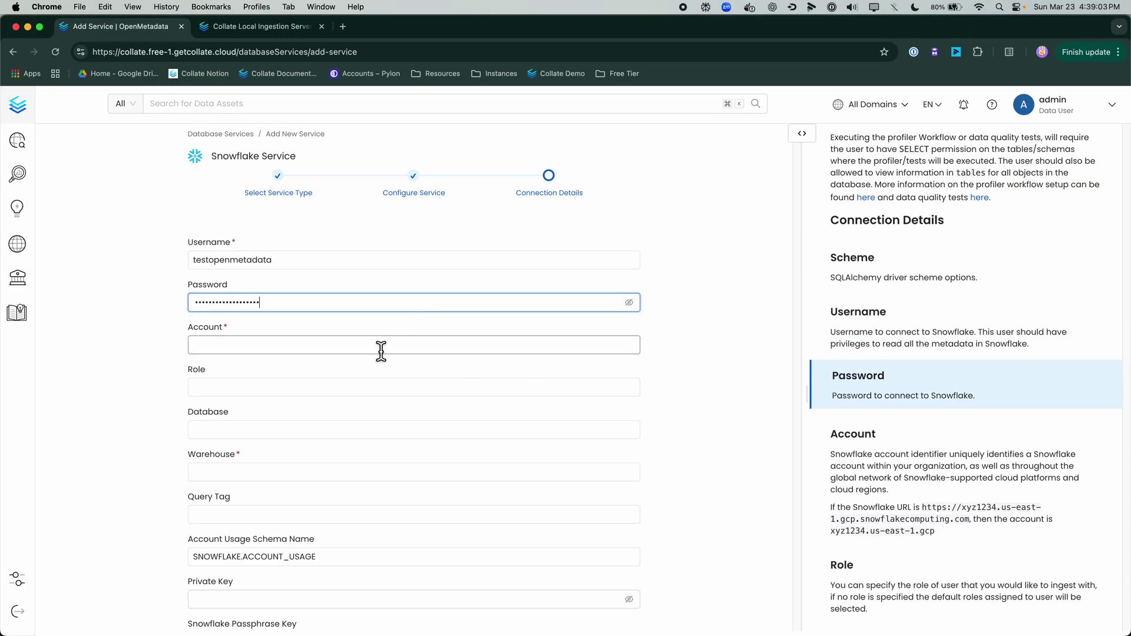
key(super+Tab)
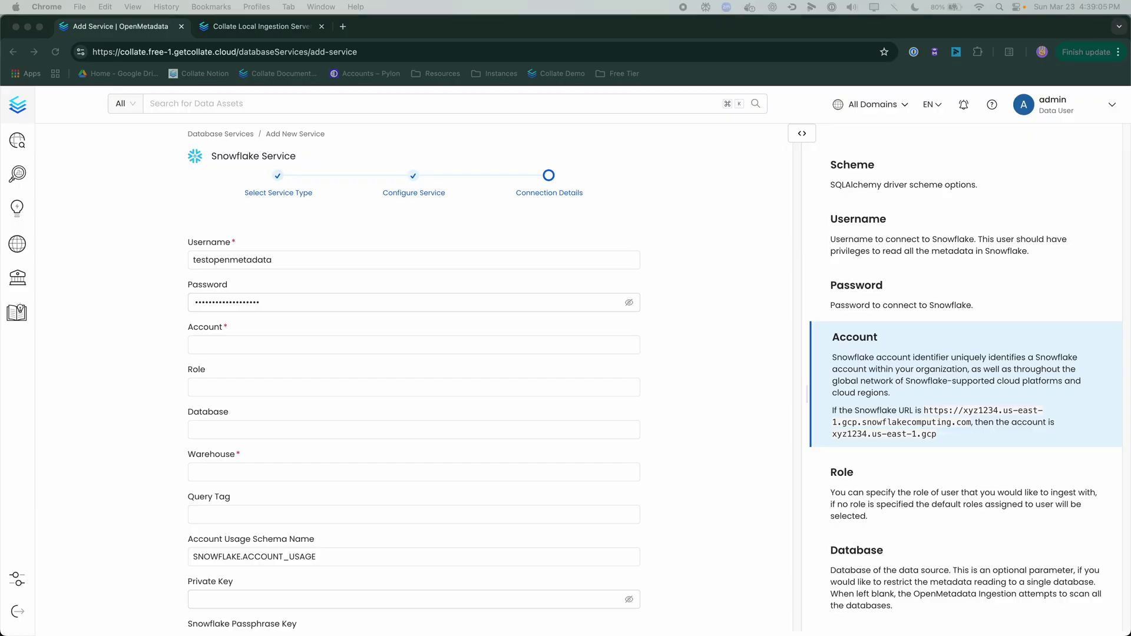
click(442, 351)
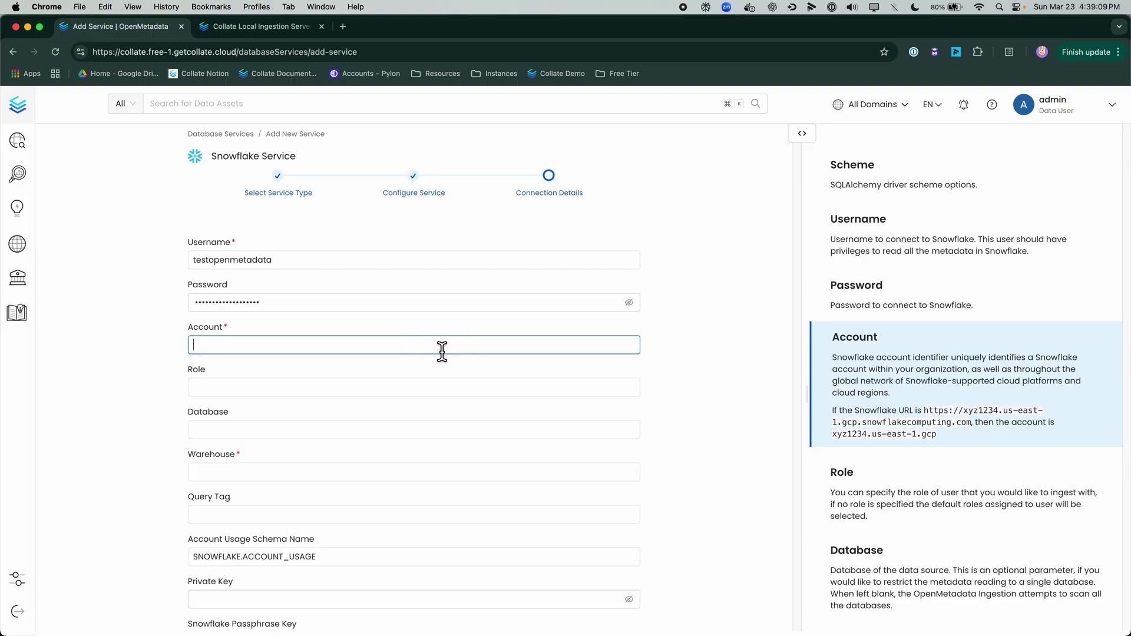
text(gwlolaf-at50591)
Step: Enter warehouse COMPUTE_WH and database SNOWFLAKE_SAMPLE_DATA in the connection form
click(303, 475)
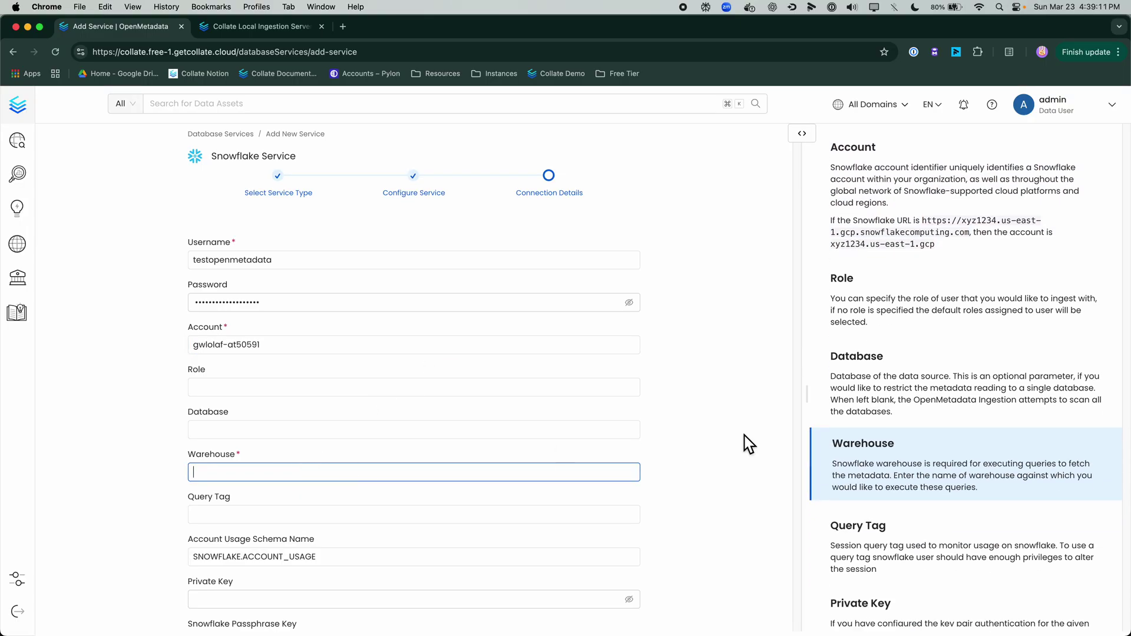
key(super+Tab)
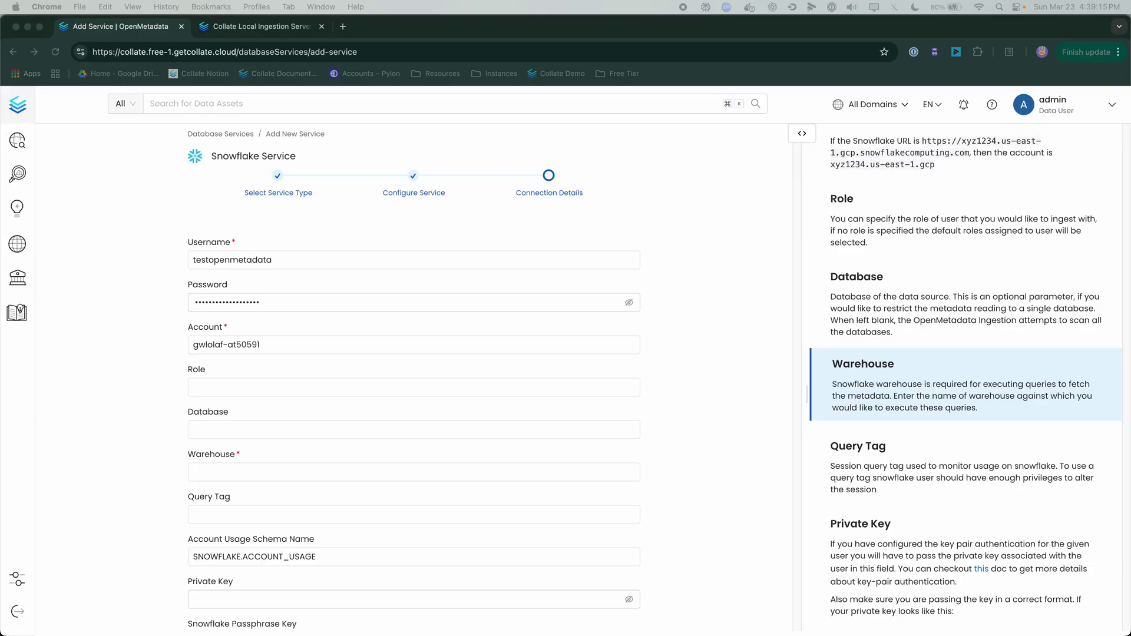
click(319, 474)
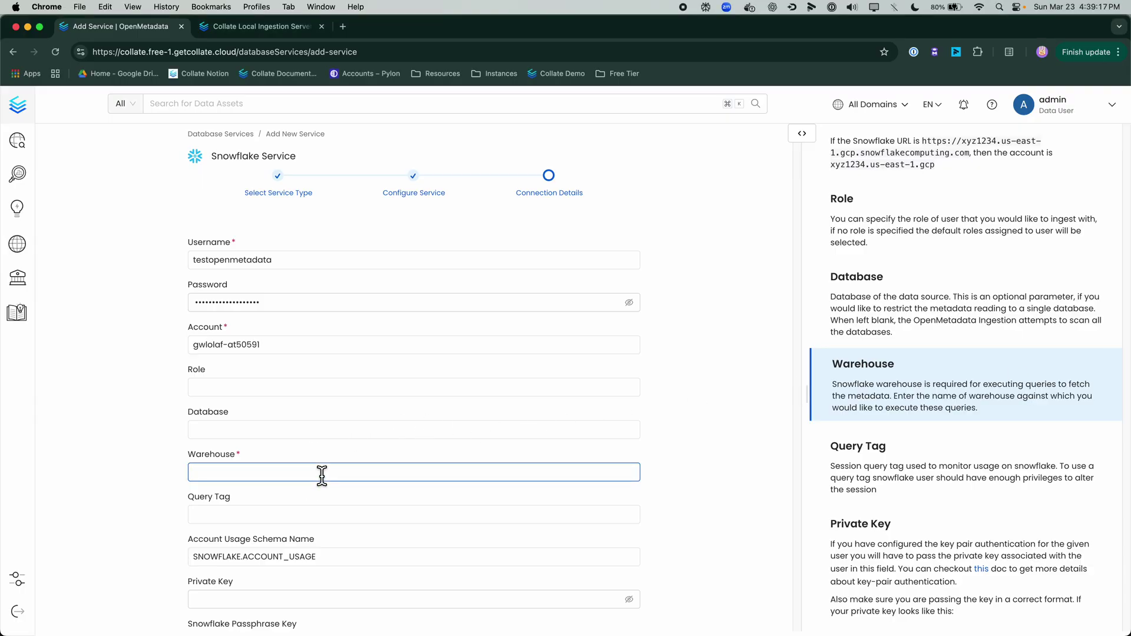
text(COMPUTE_WH)
click(331, 435)
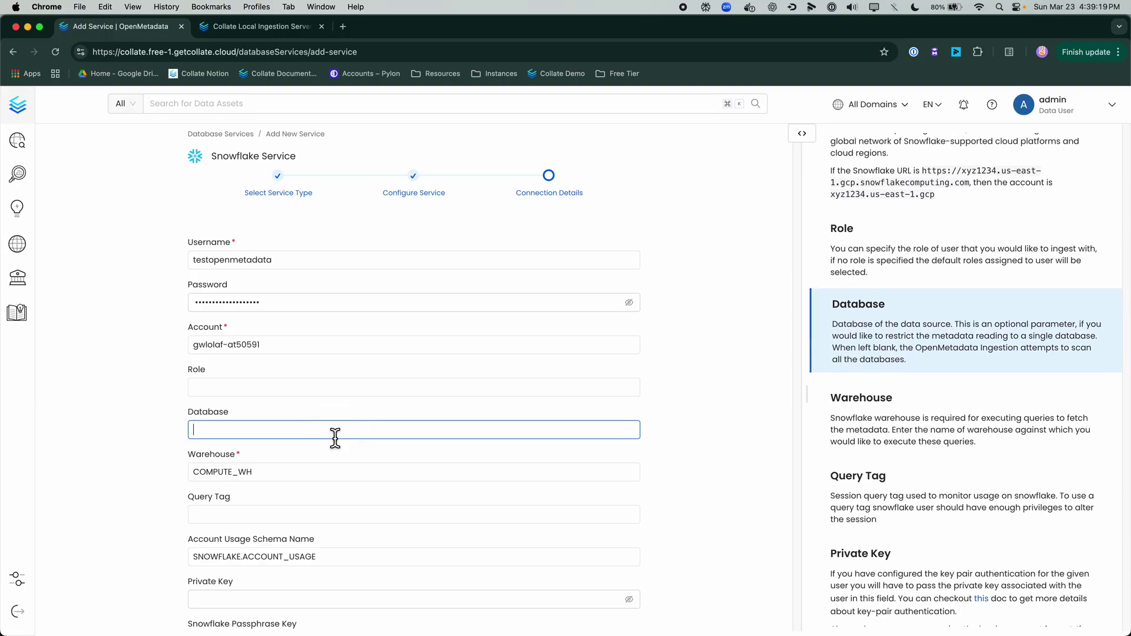
key(super+Tab)
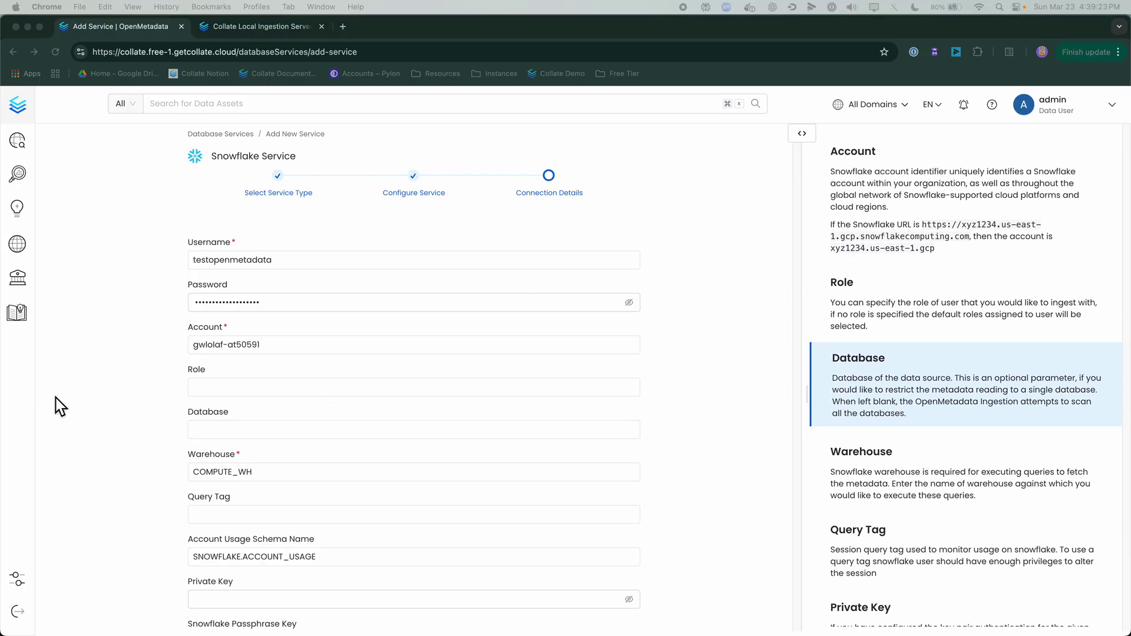
click(311, 436)
text(SNOWFLAKE_SAMPLE_DATA)
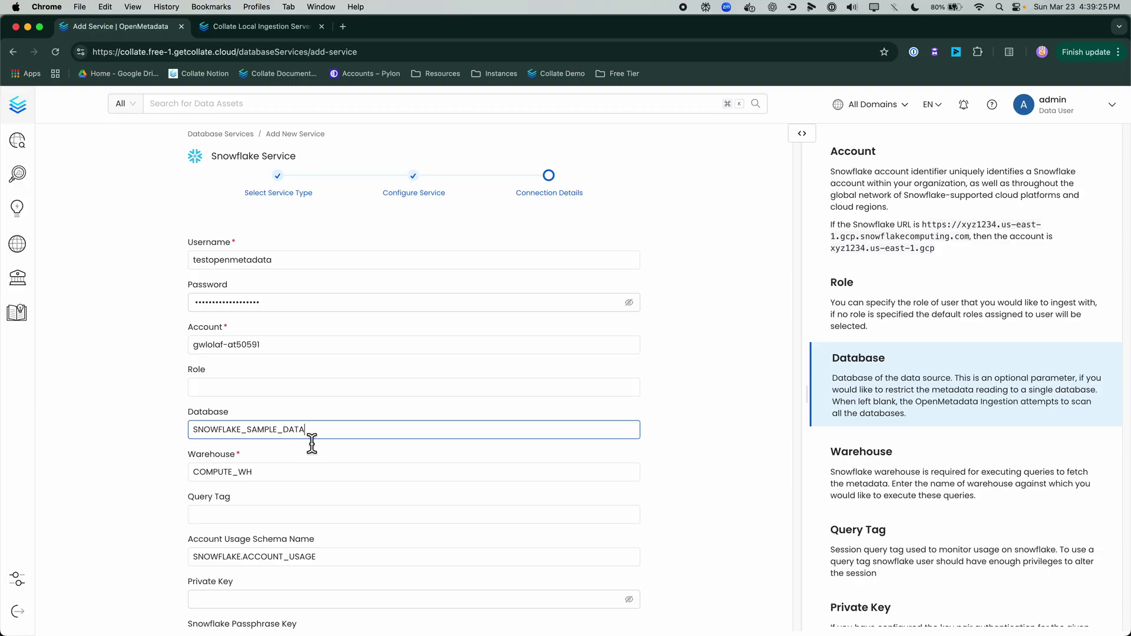
scroll(716, 423, down, 1)
scroll(716, 423, down, 5)
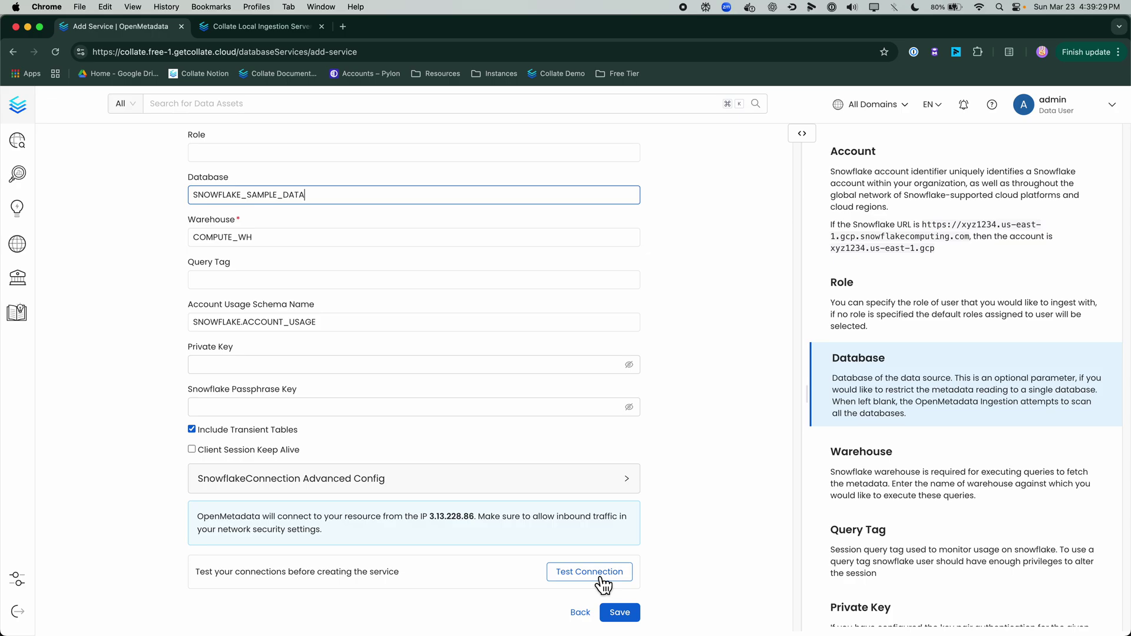
Step: Test the Snowflake connection until all seven checks pass, then highlight IP 3.13.228.86
click(593, 575)
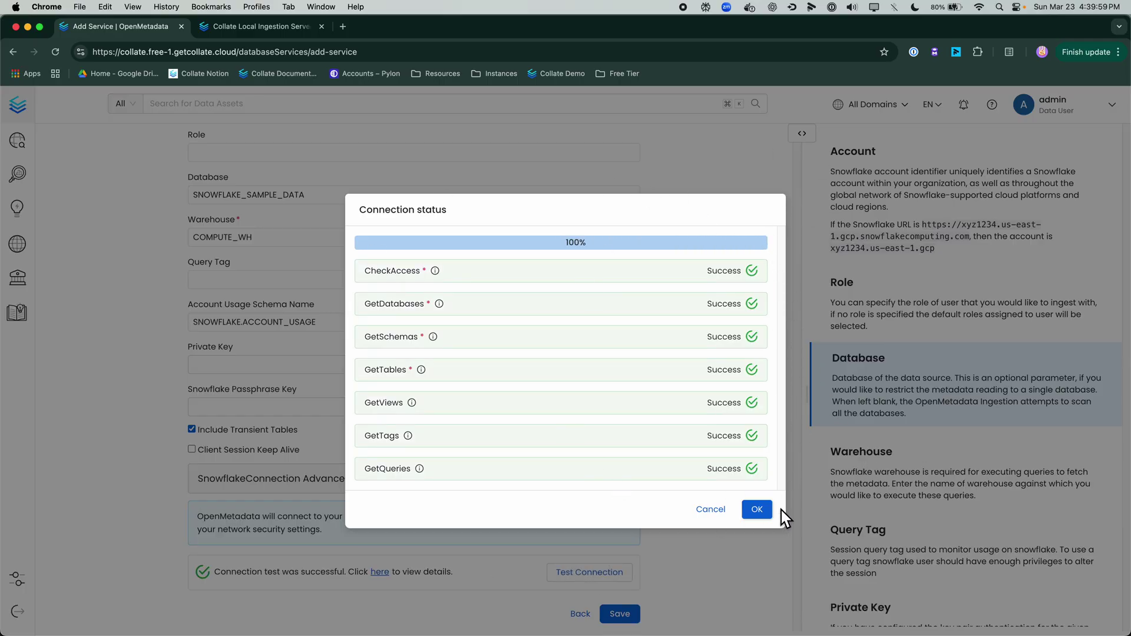
click(758, 509)
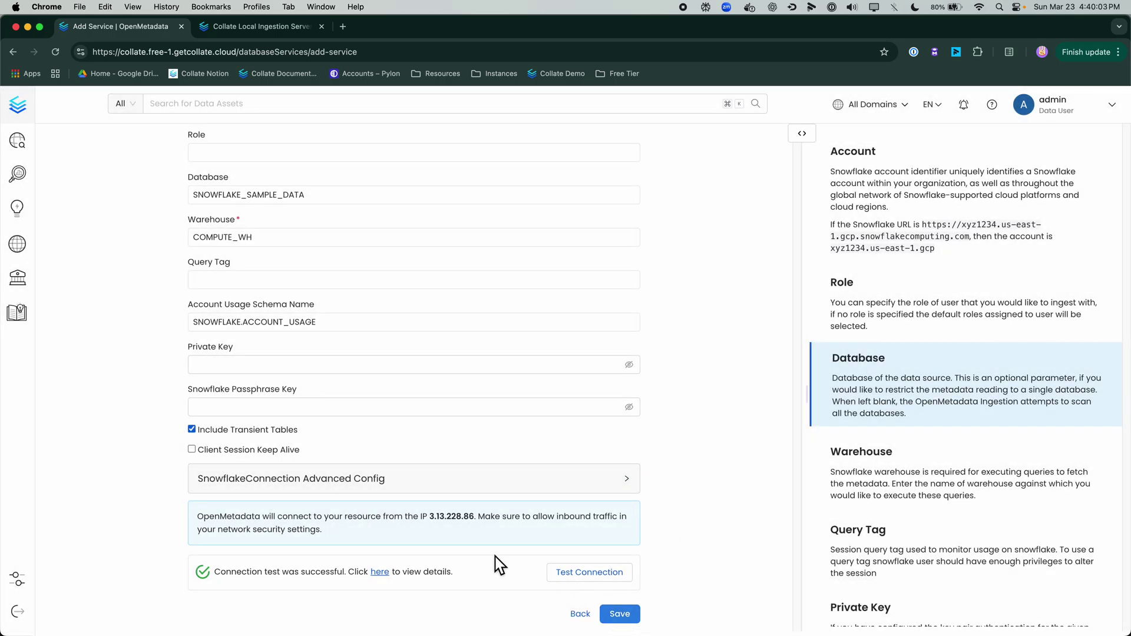
drag(198, 517, 324, 529)
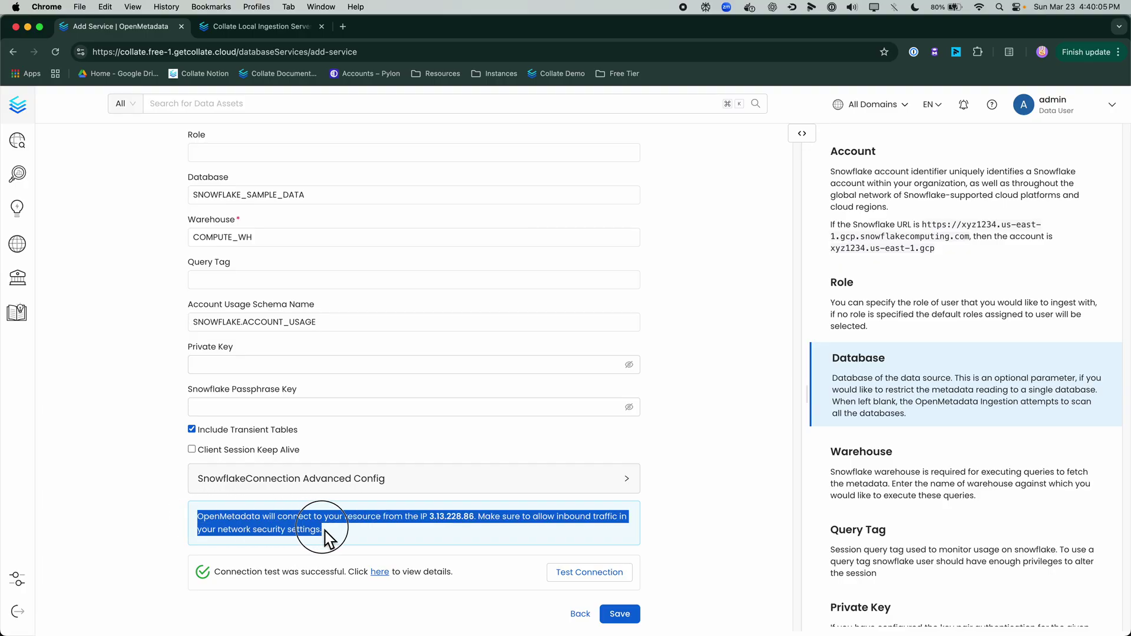
click(369, 534)
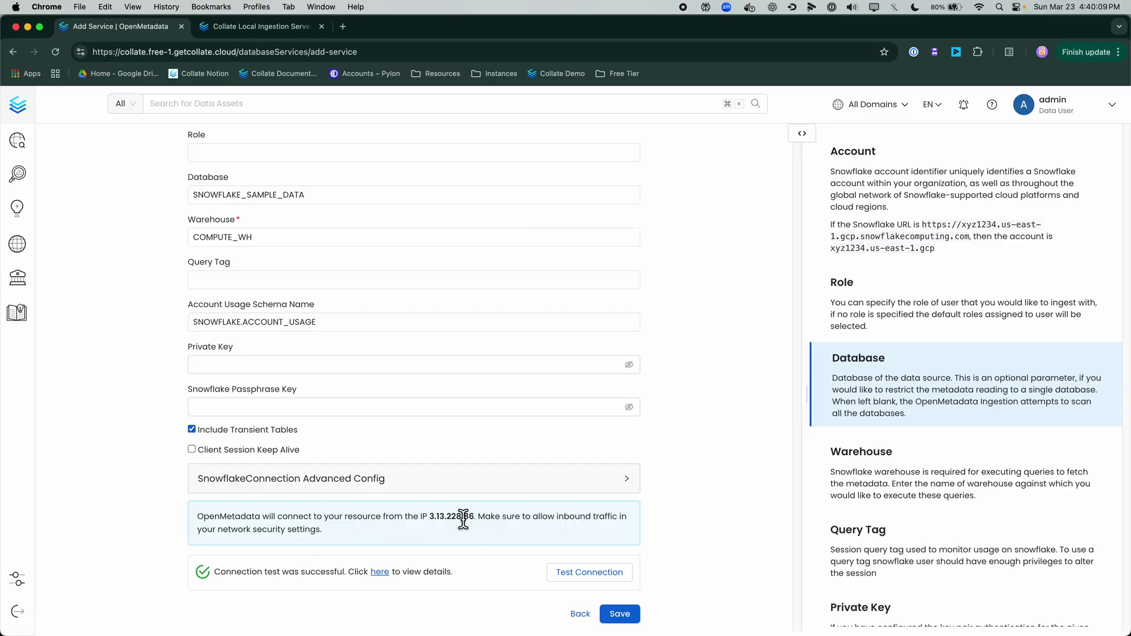
drag(422, 518, 479, 520)
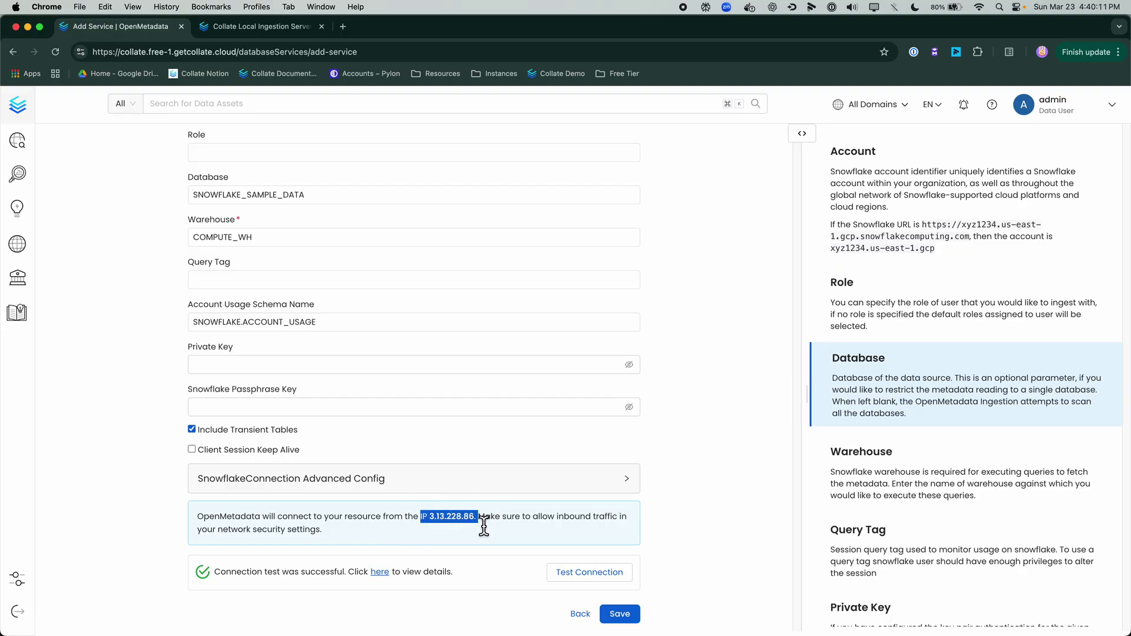
Step: Save the Free Tier service and start adding its metadata ingestion
click(635, 621)
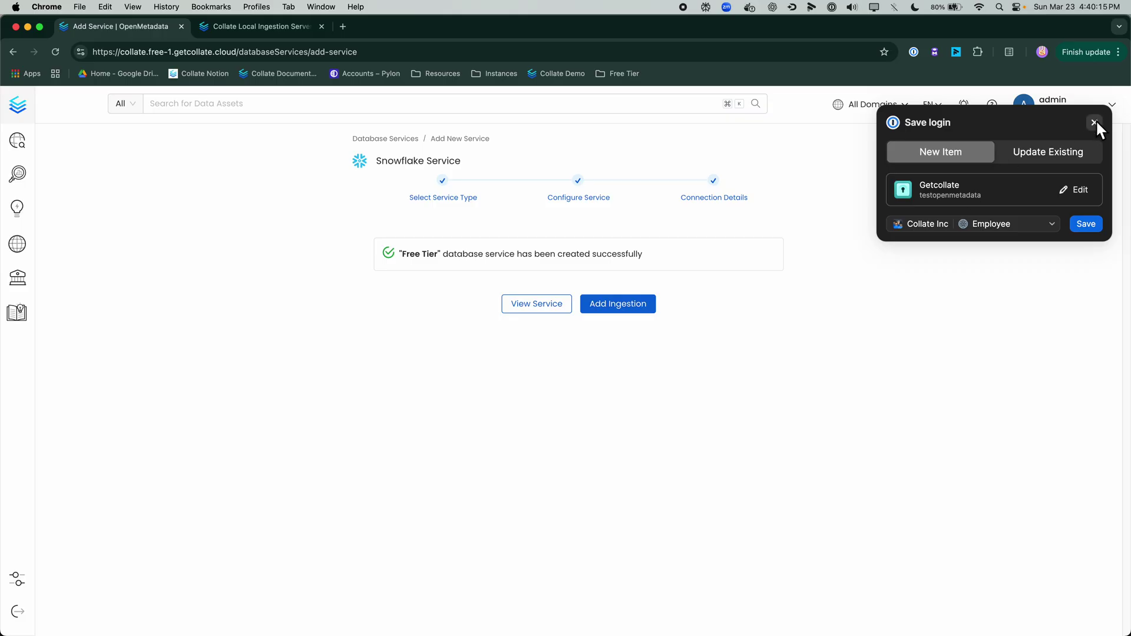
click(1095, 123)
click(628, 305)
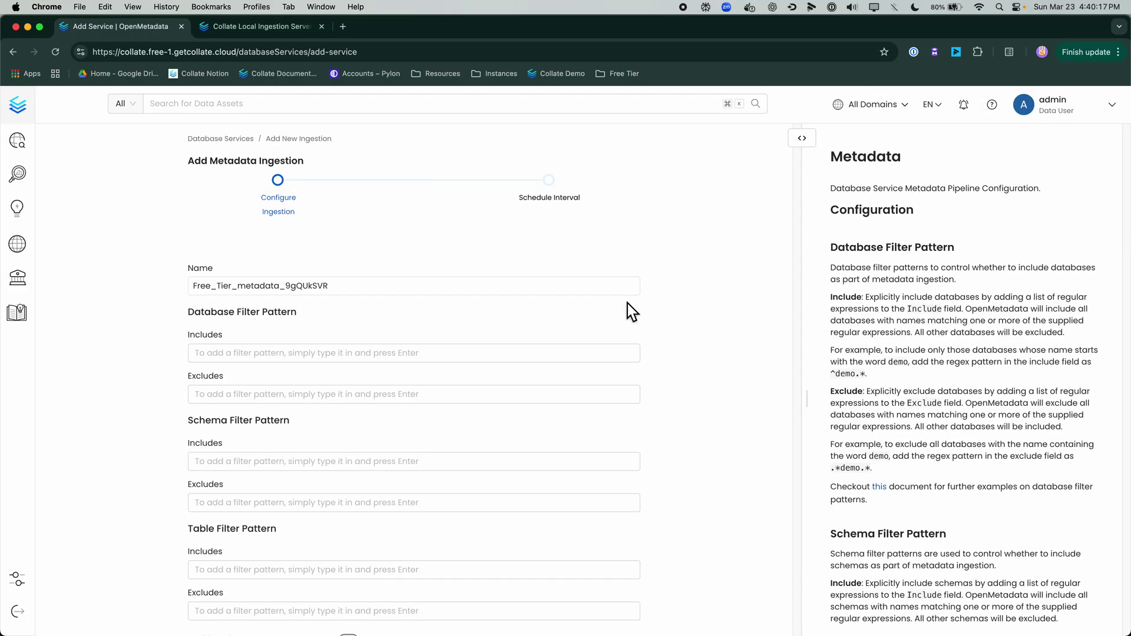
Step: Review the metadata ingestion configuration form and proceed to the scheduling step
drag(188, 161, 335, 173)
click(161, 242)
scroll(256, 387, down, 1)
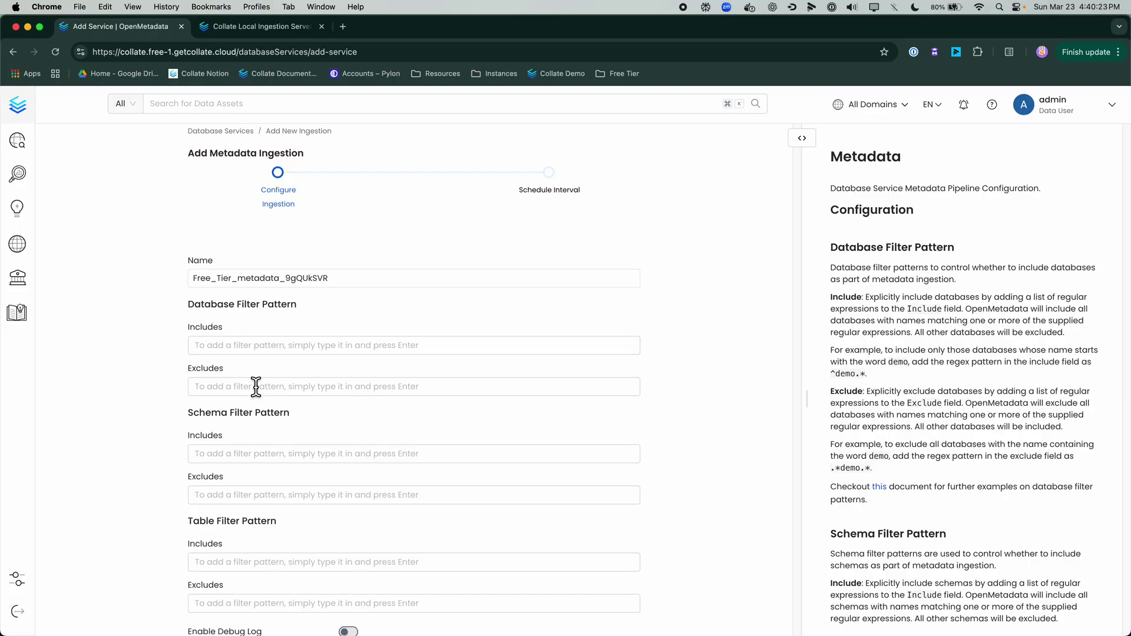
scroll(255, 388, down, 2)
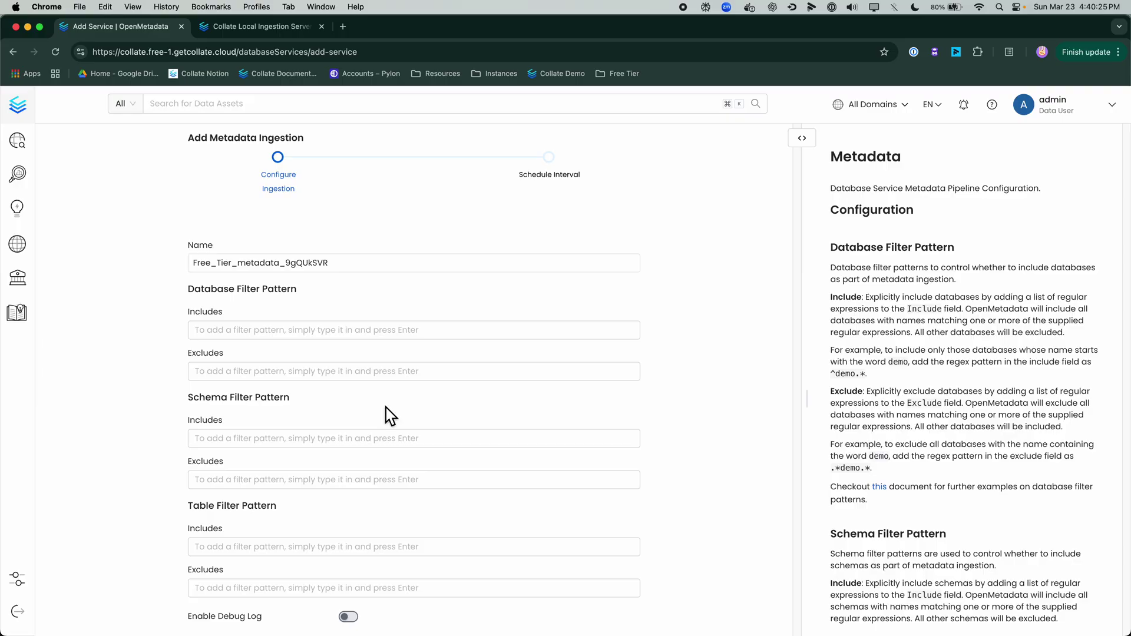
scroll(386, 408, down, 6)
scroll(387, 408, down, 20)
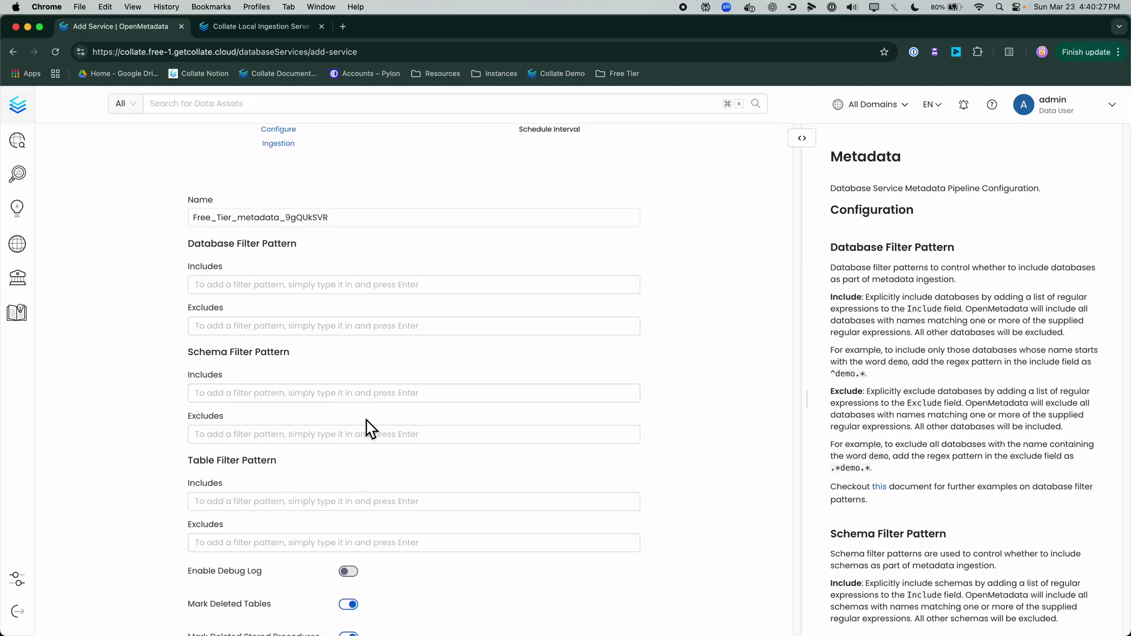
scroll(430, 453, down, 8)
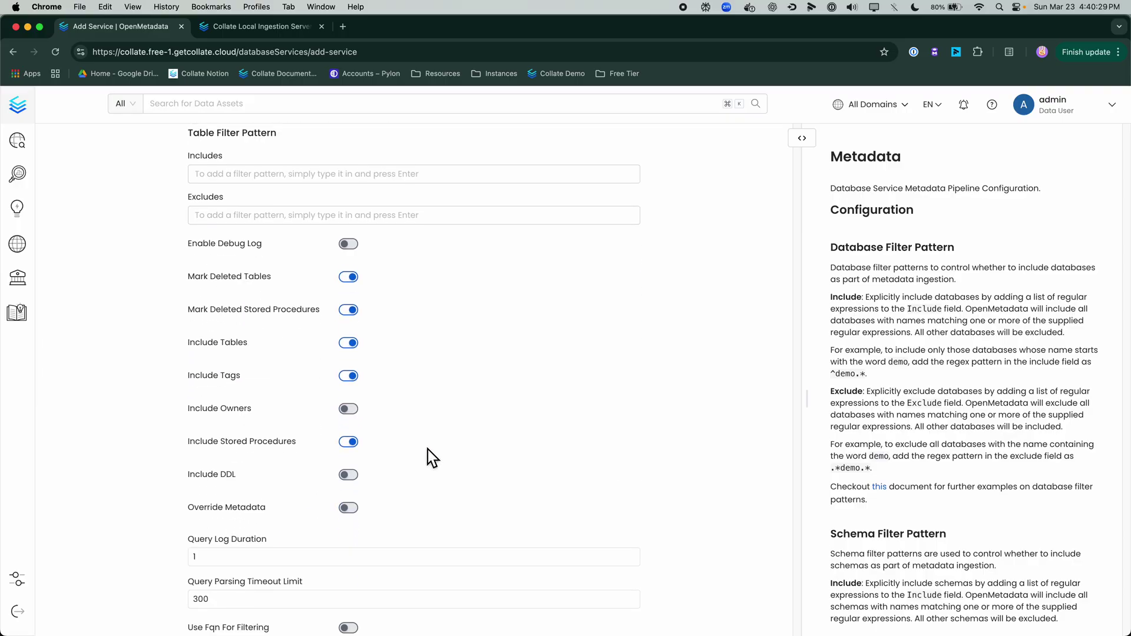
scroll(433, 458, down, 20)
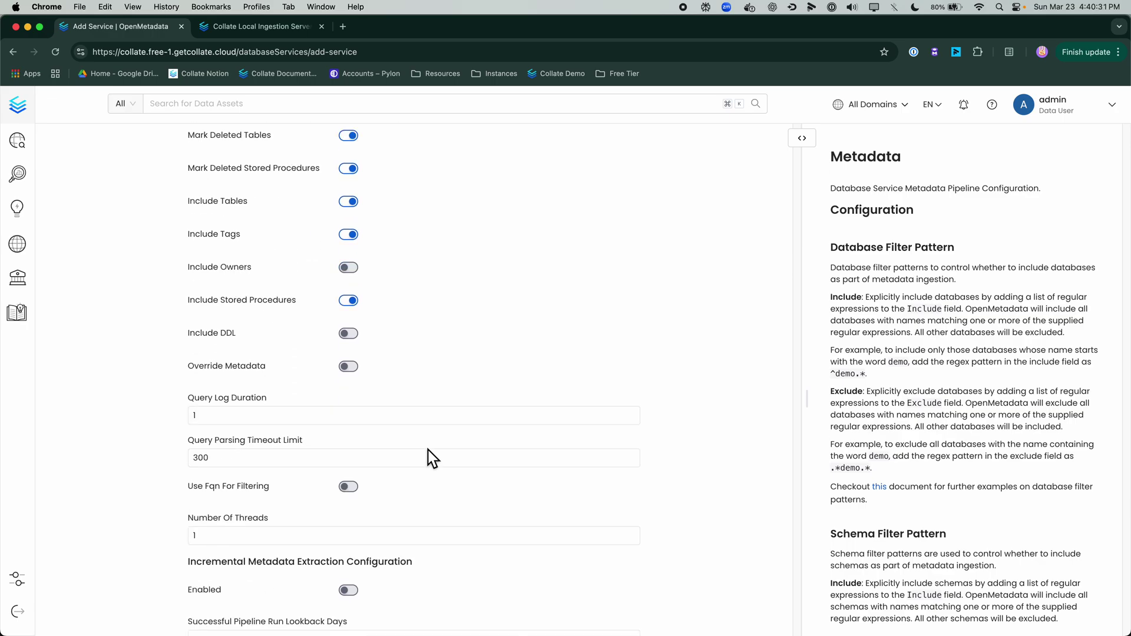
scroll(433, 466, down, 11)
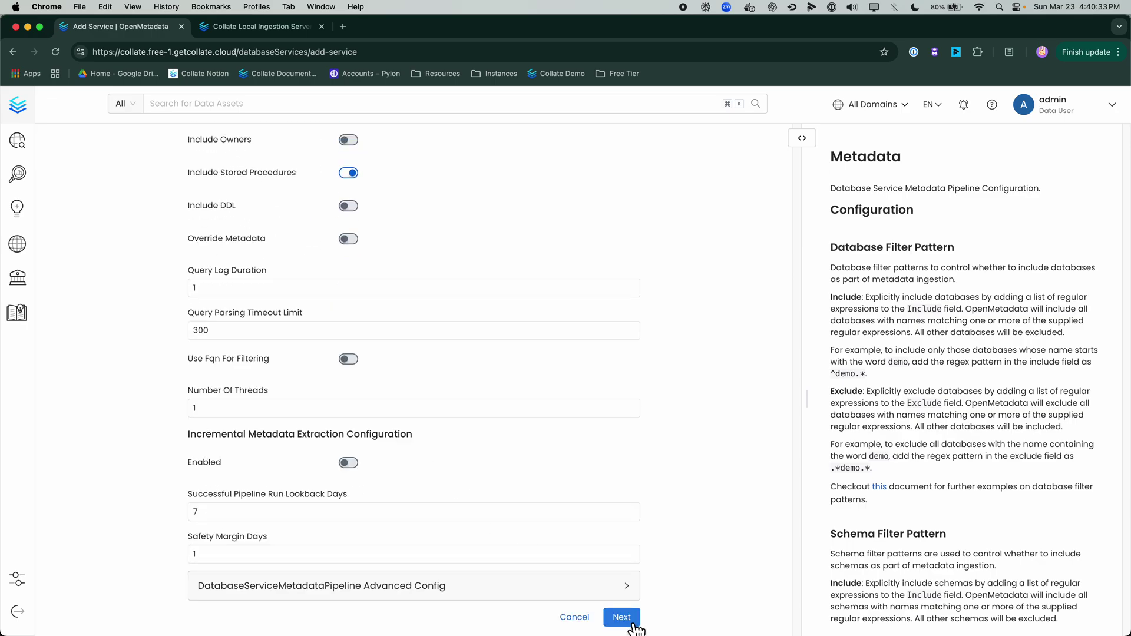
click(630, 624)
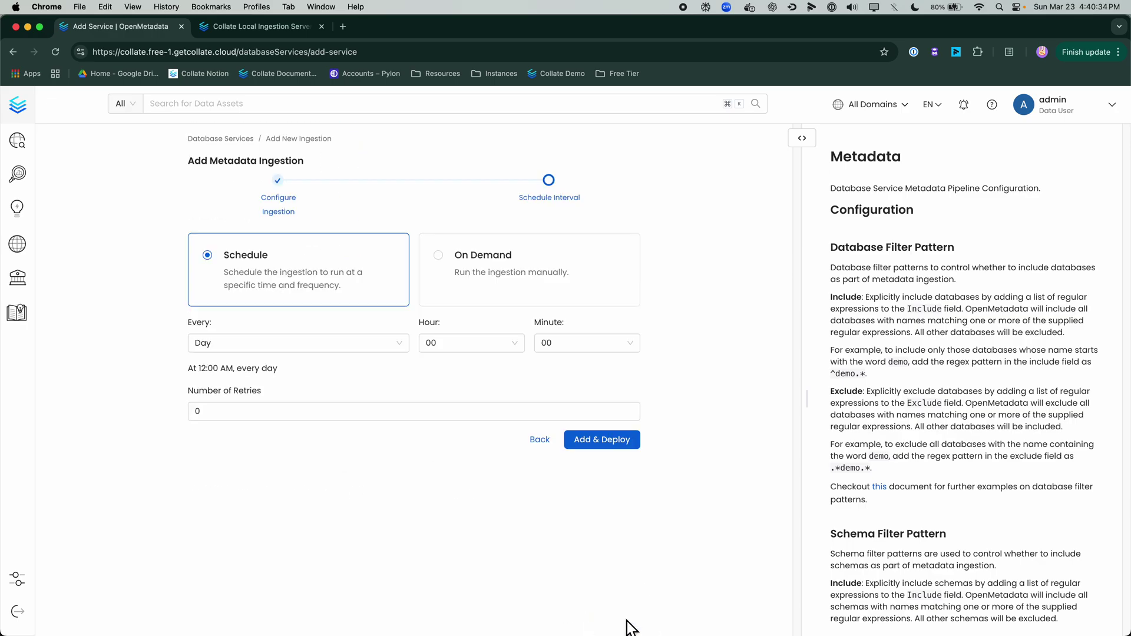
Step: Set the ingestion schedule to On Demand and deploy it
click(523, 298)
click(618, 376)
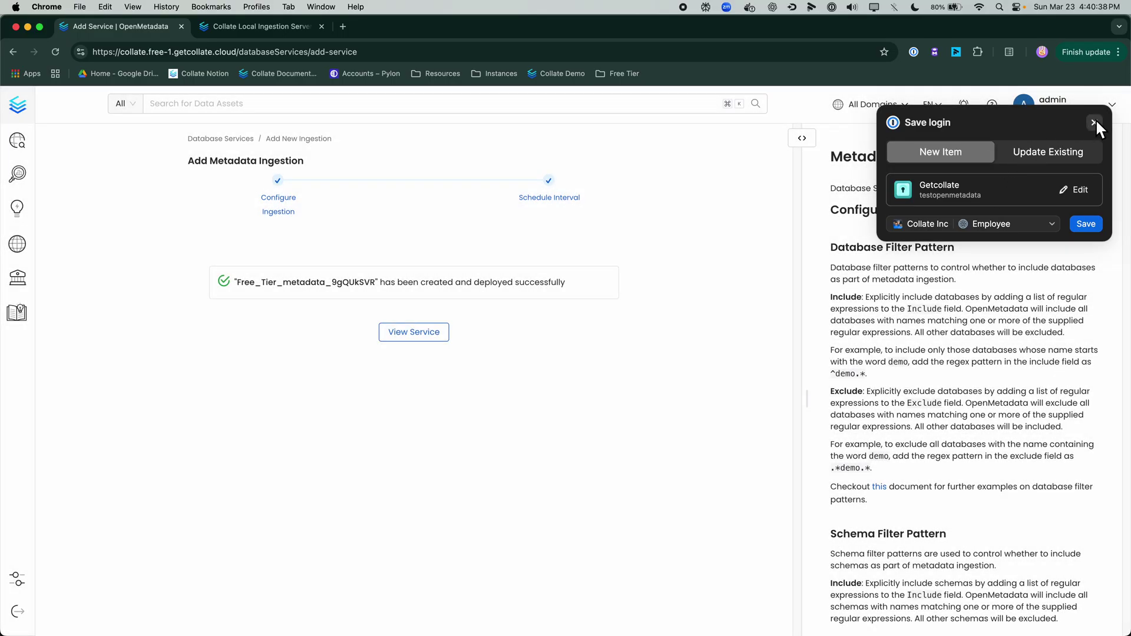
click(1094, 122)
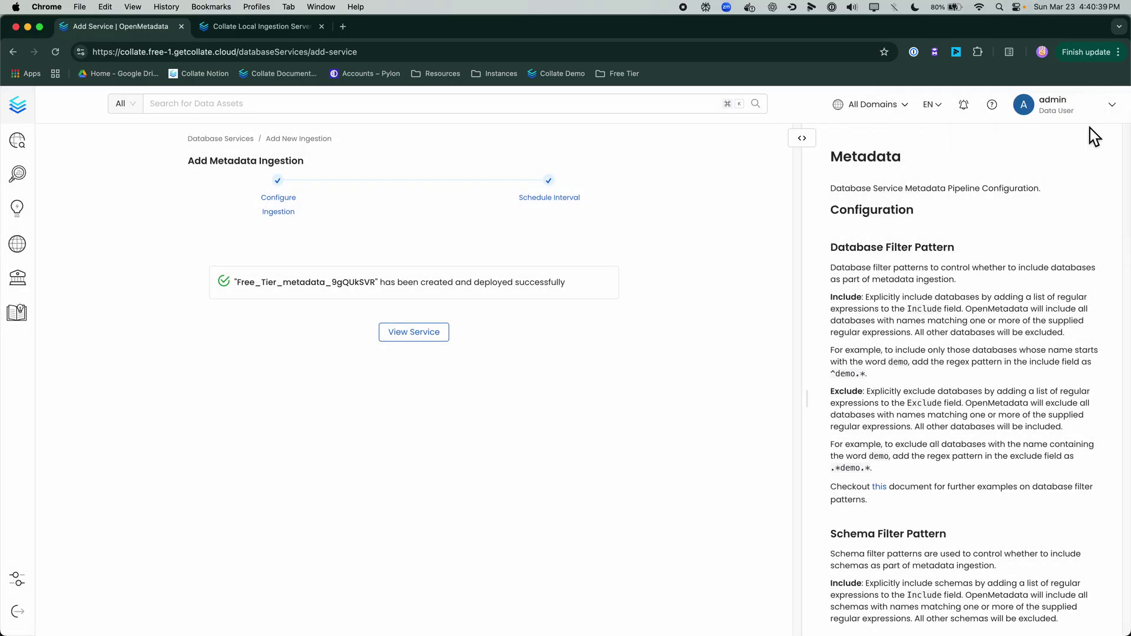
Step: Run the metadata pipeline from the Free Tier service's Ingestions tab and refresh its status
click(409, 337)
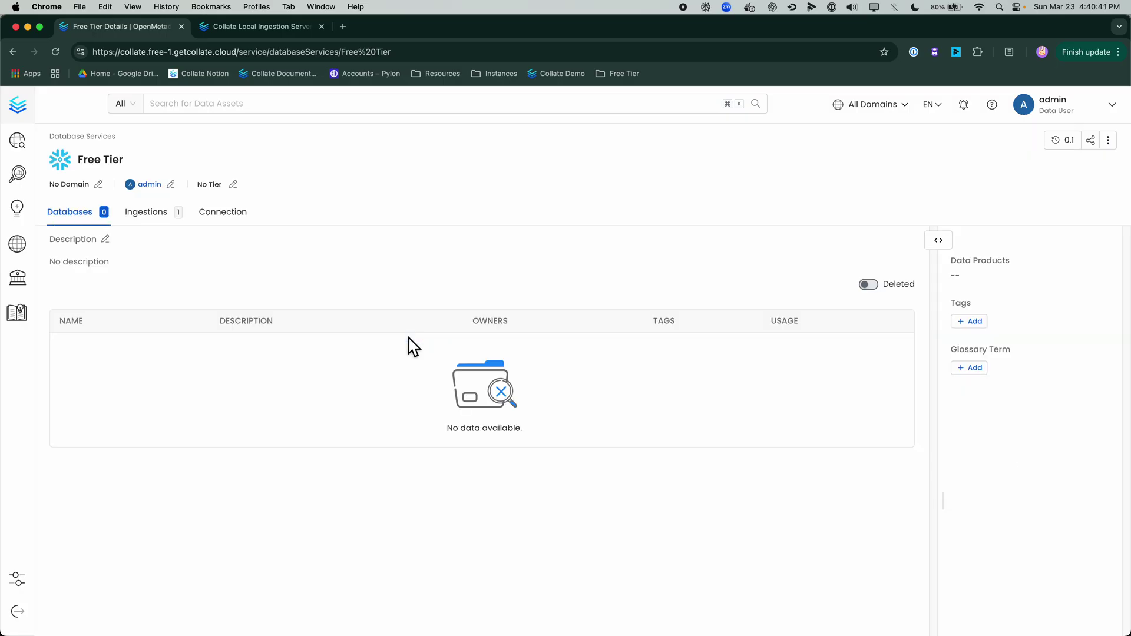
click(151, 221)
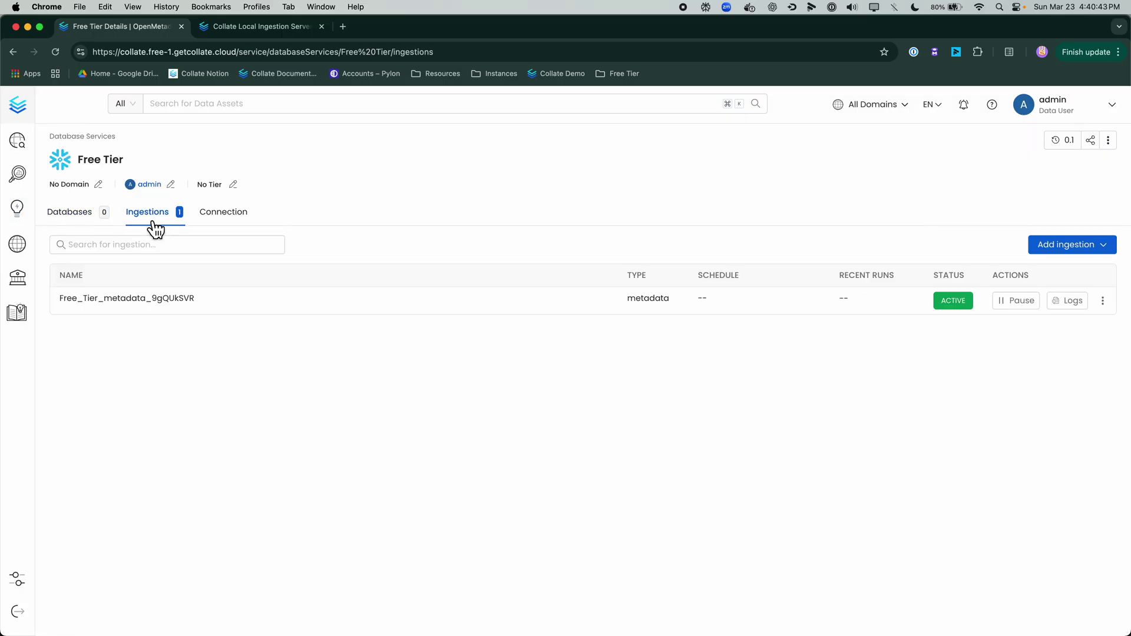
click(1102, 301)
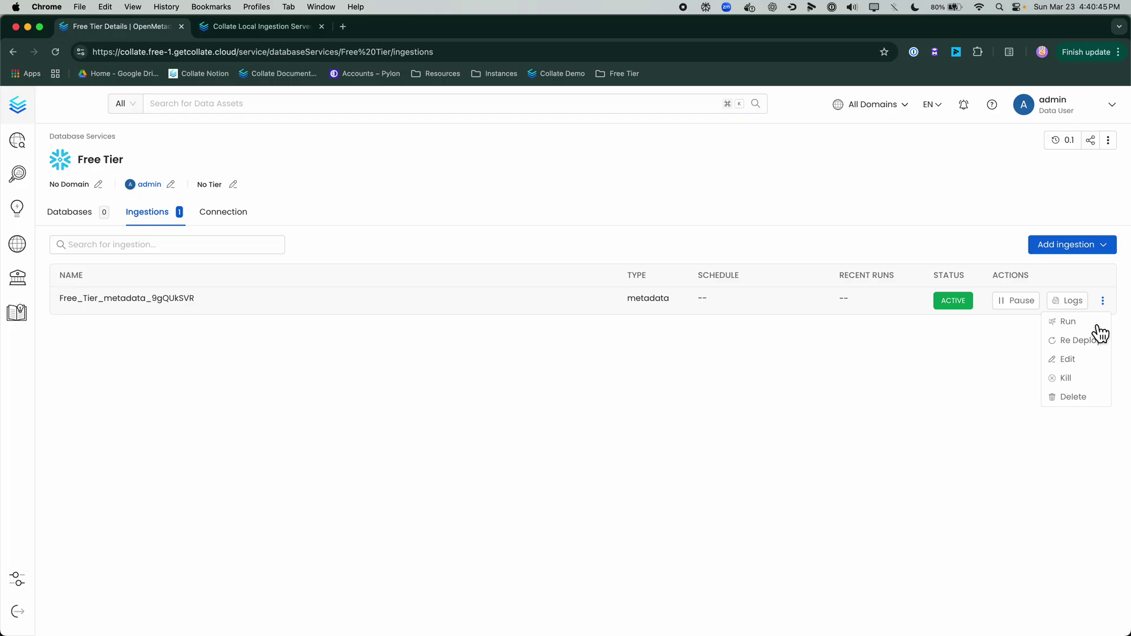
click(1090, 324)
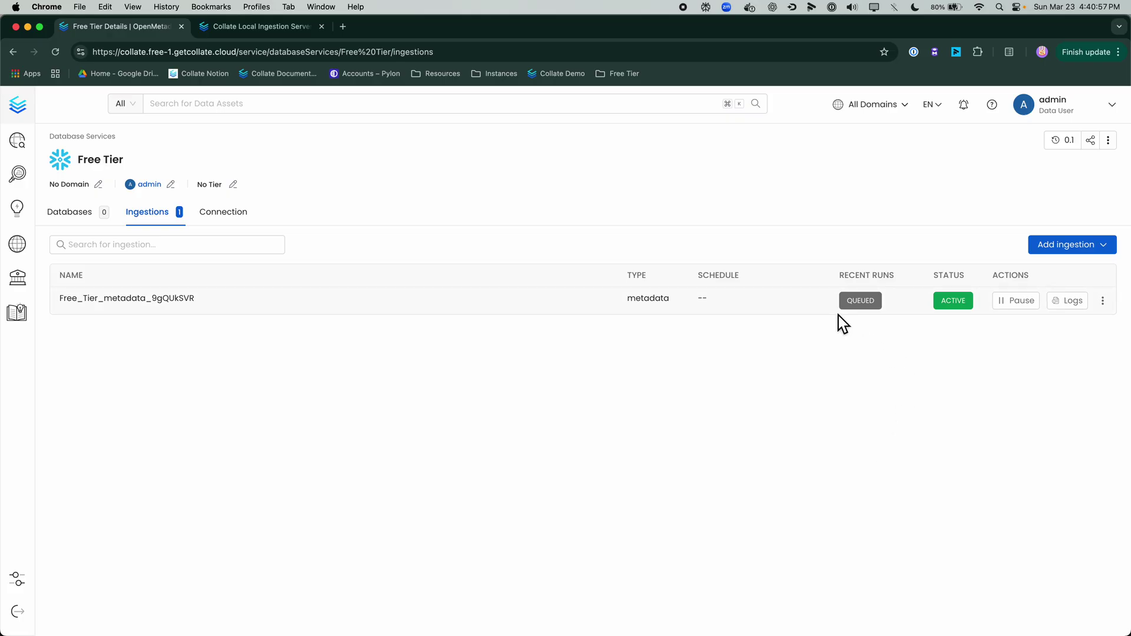
click(55, 52)
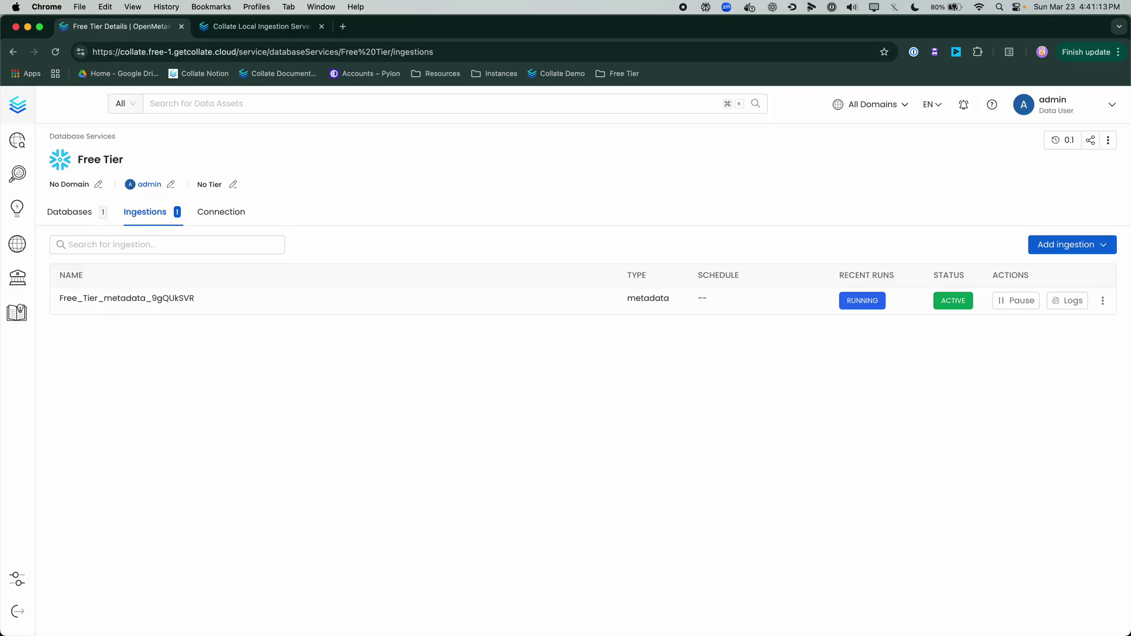
Step: Browse SNOWFLAKE_SAMPLE_DATA to INFORMATION_SCHEMA's 41 tables, then return to the Free Tier service
click(93, 229)
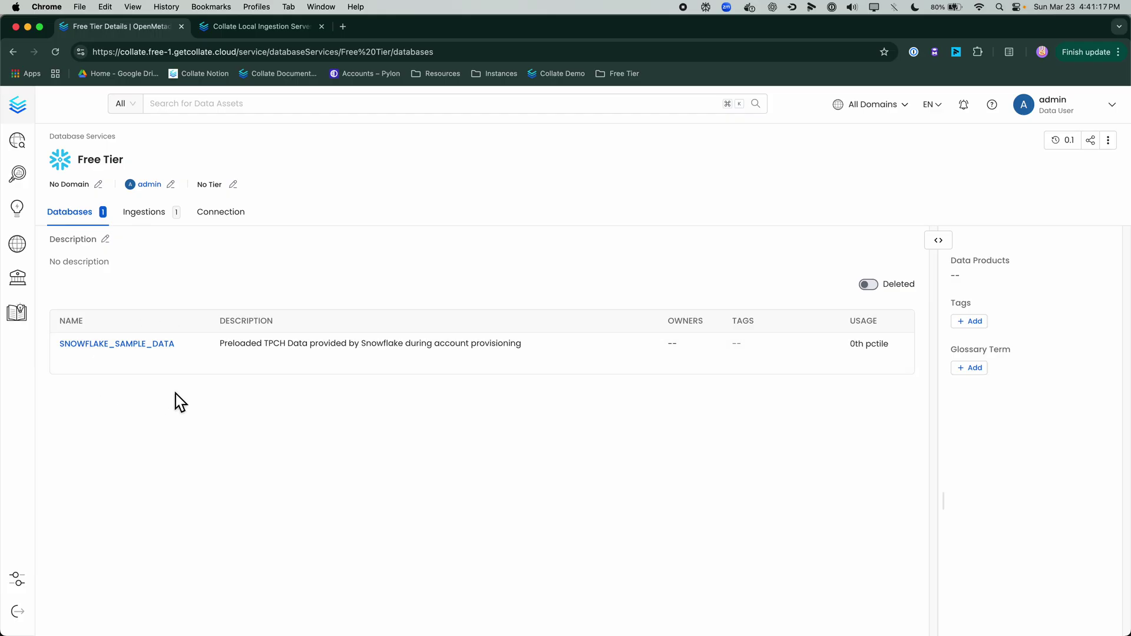
click(147, 357)
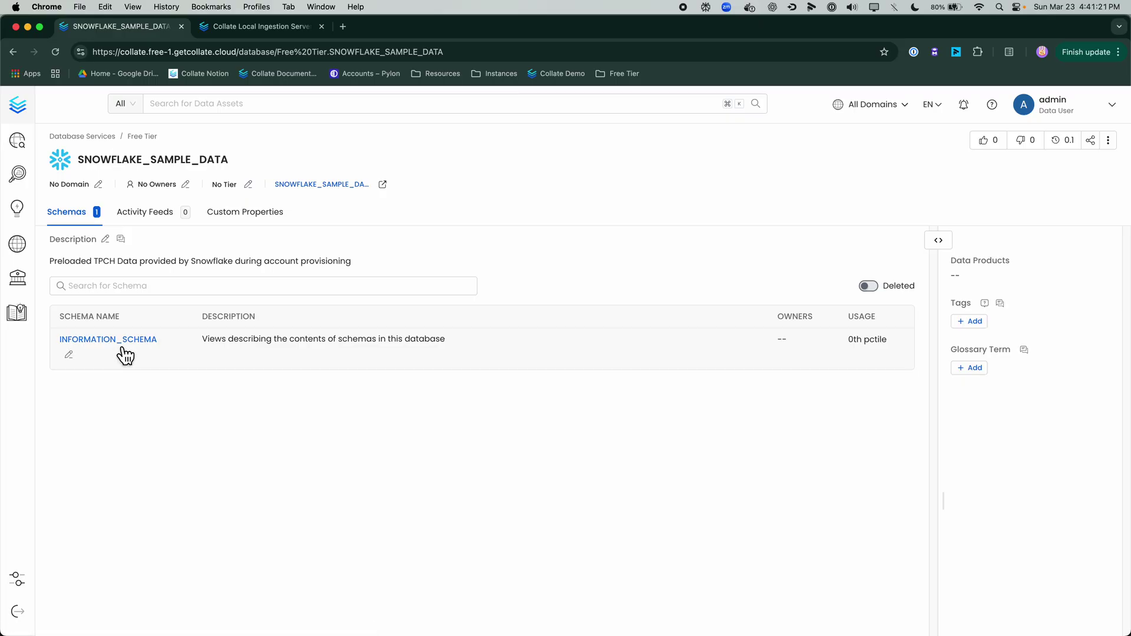
click(116, 341)
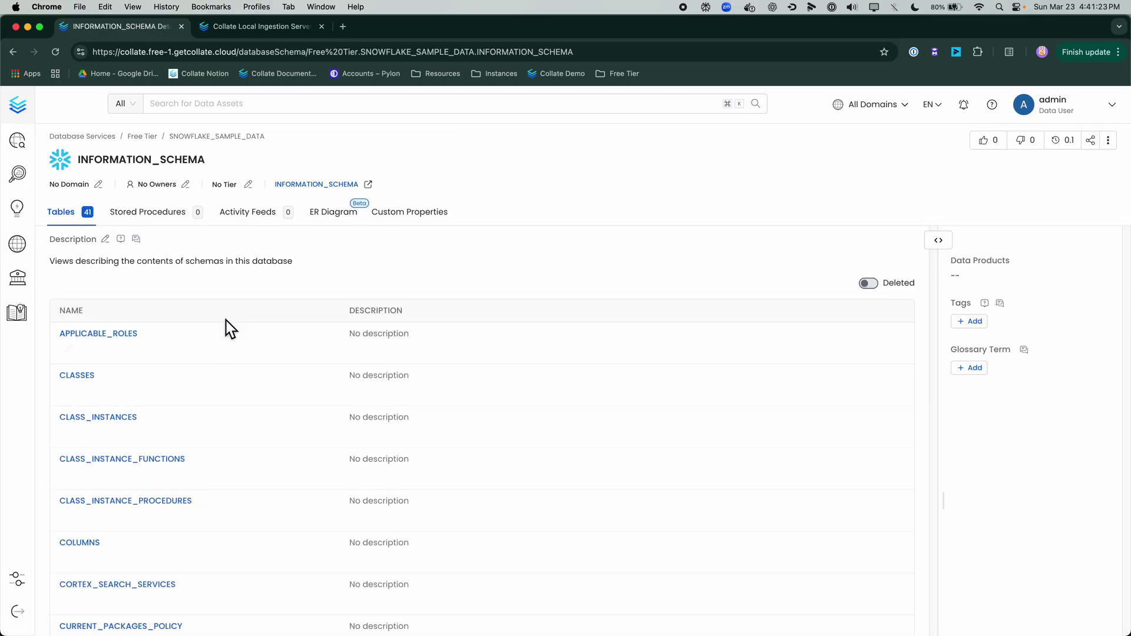
scroll(263, 429, down, 5)
scroll(264, 597, up, 5)
click(149, 139)
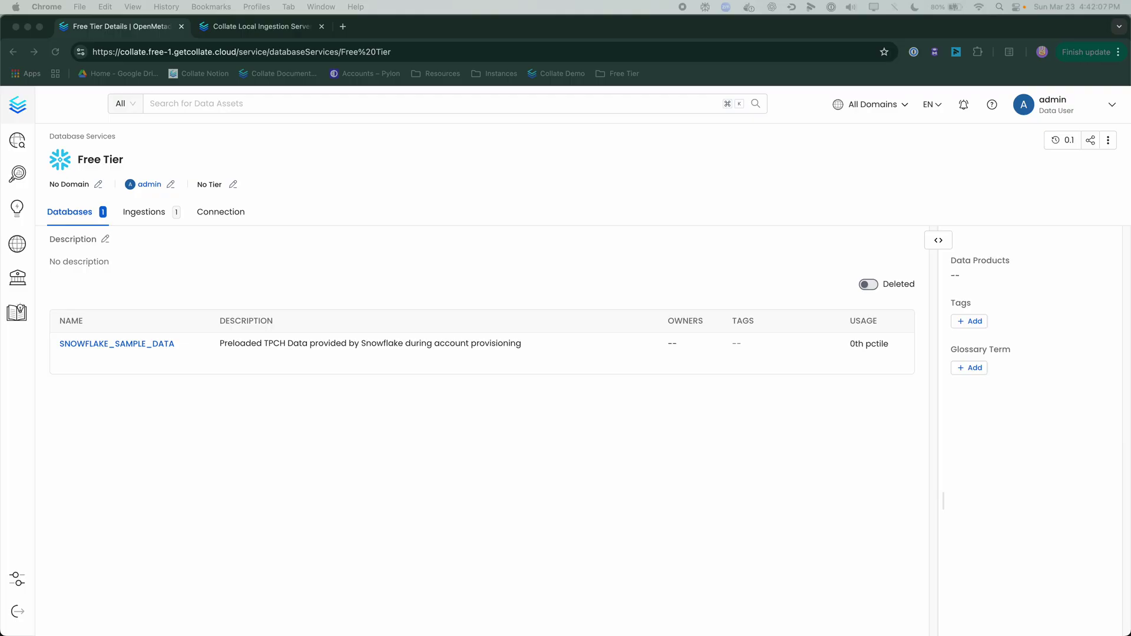
Step: Select the Collate base URL while switching between the Local Ingestion Server and Free Tier tabs
click(256, 26)
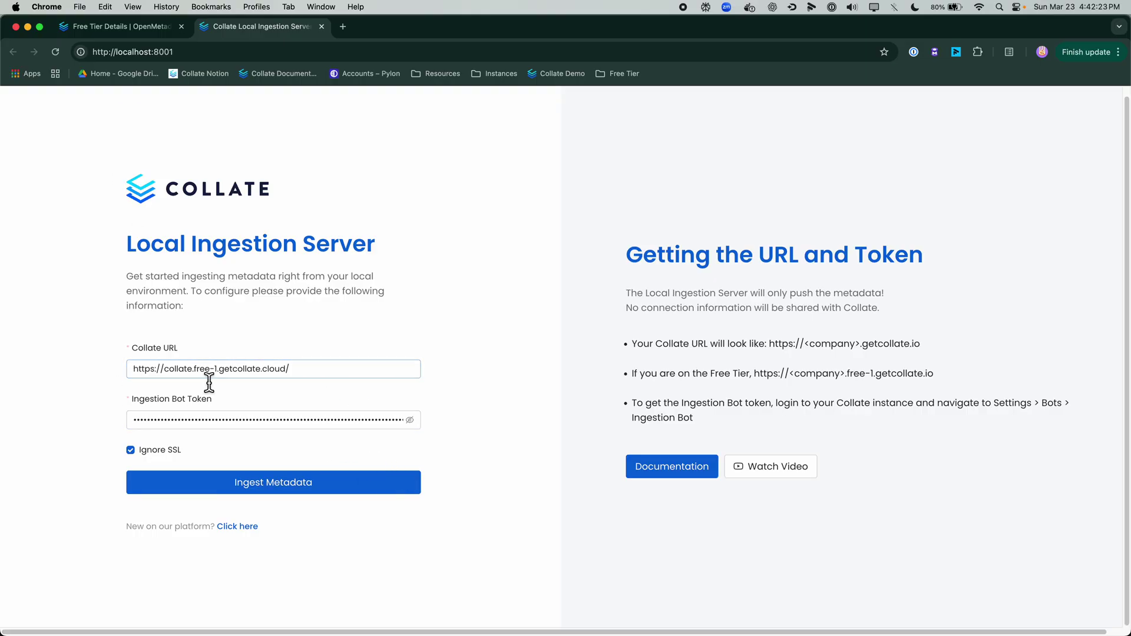
click(125, 30)
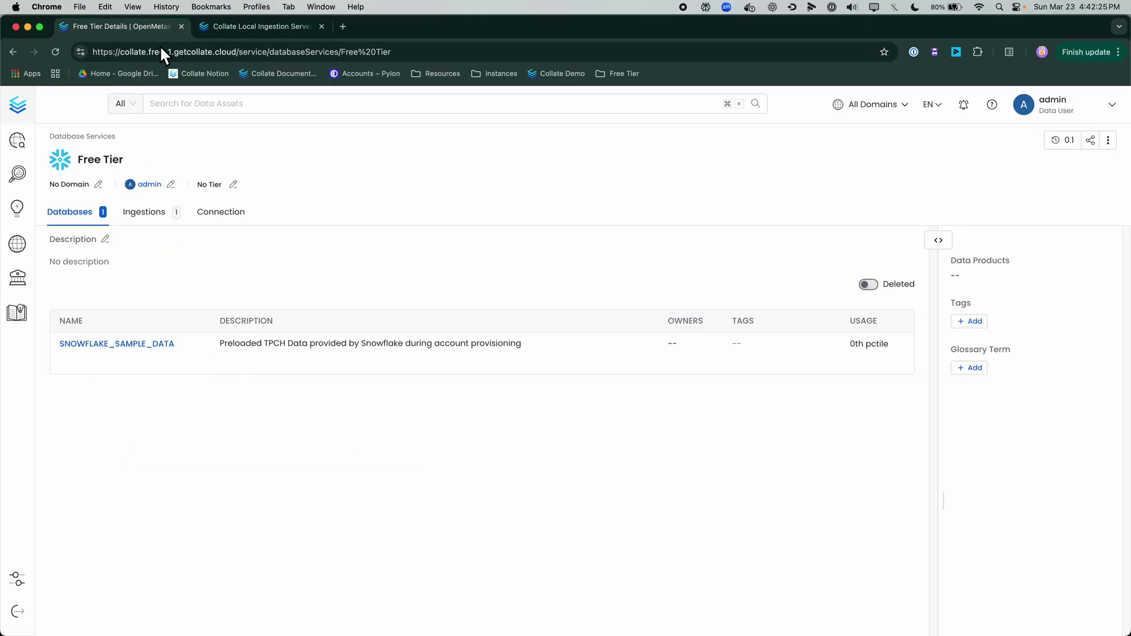
drag(238, 52, 90, 52)
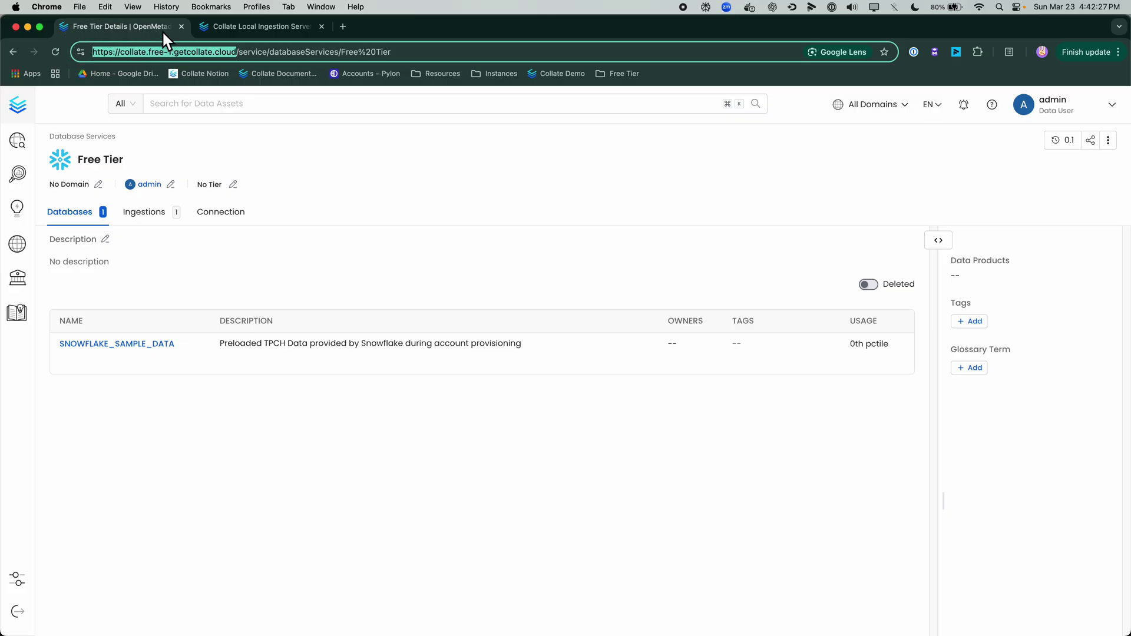
click(229, 22)
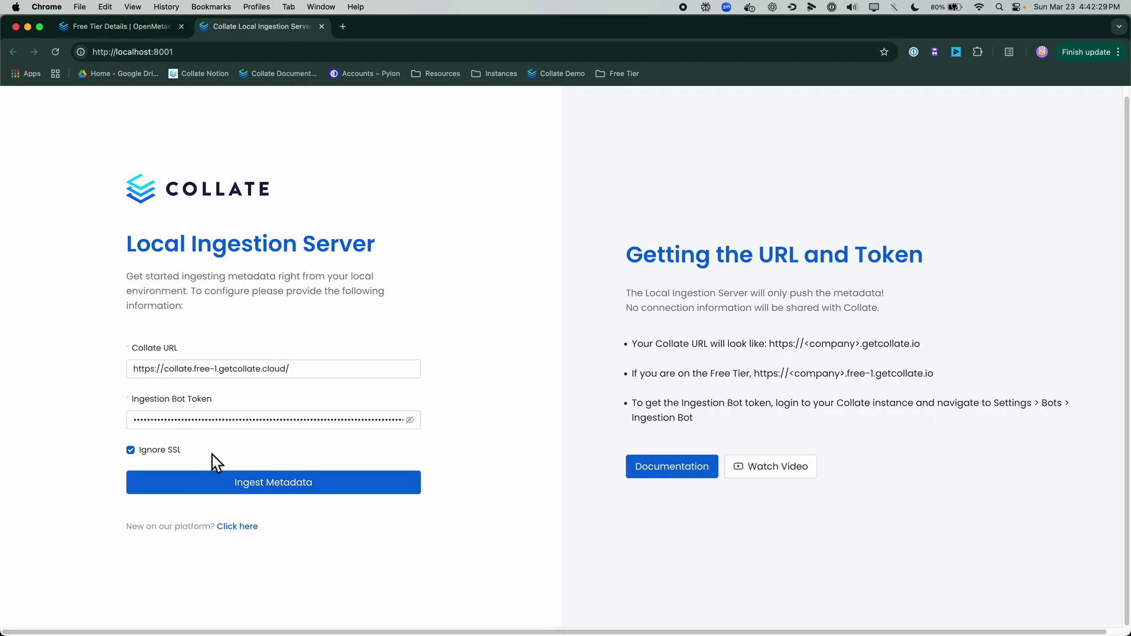
click(119, 25)
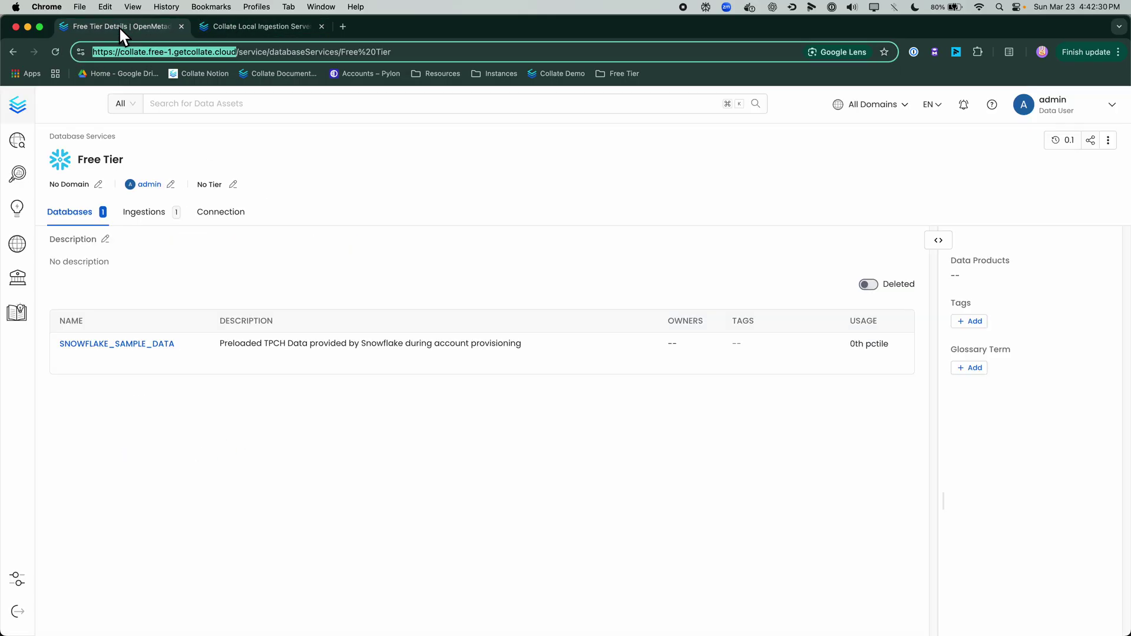
Step: Copy the IngestionBot's JWT token from Collate's Bots settings, then return to the Local Ingestion Server form
click(34, 583)
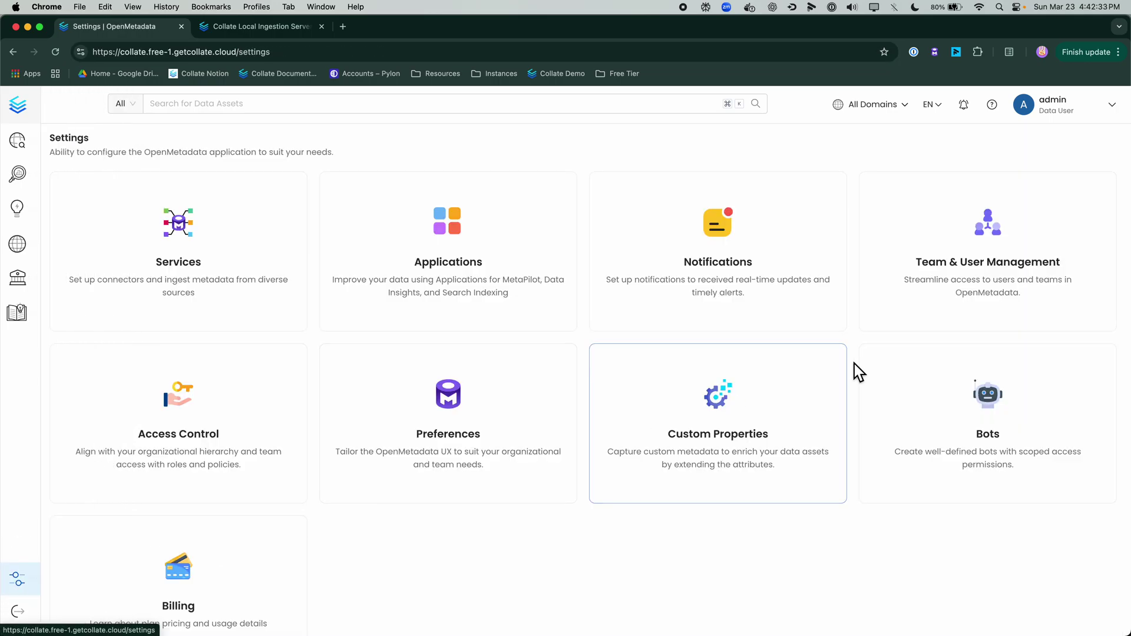
click(946, 410)
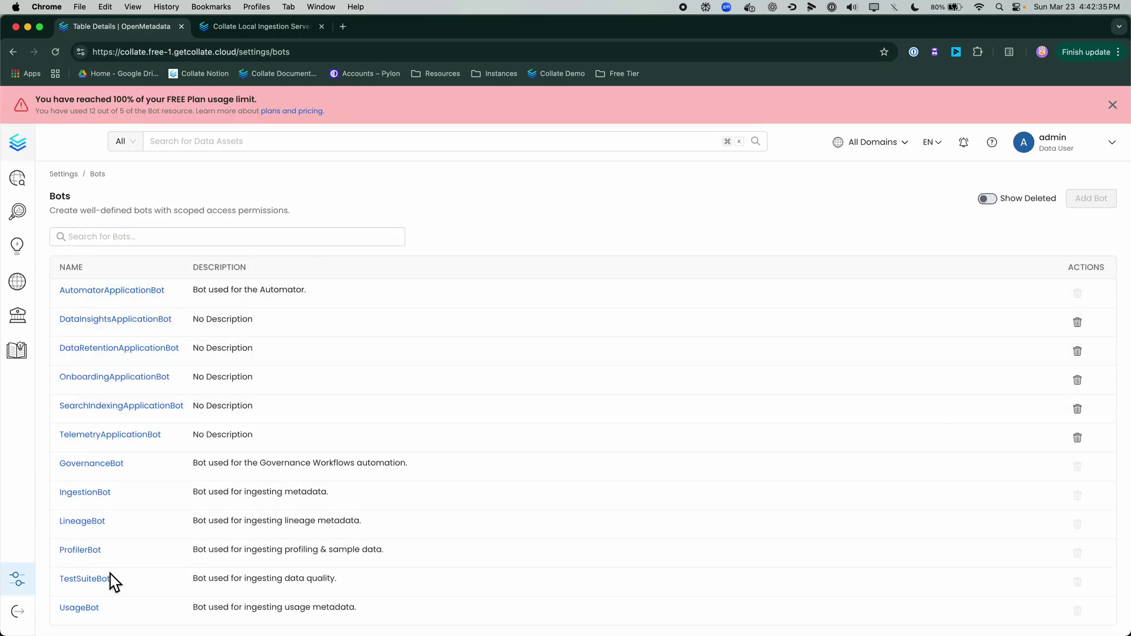
click(101, 500)
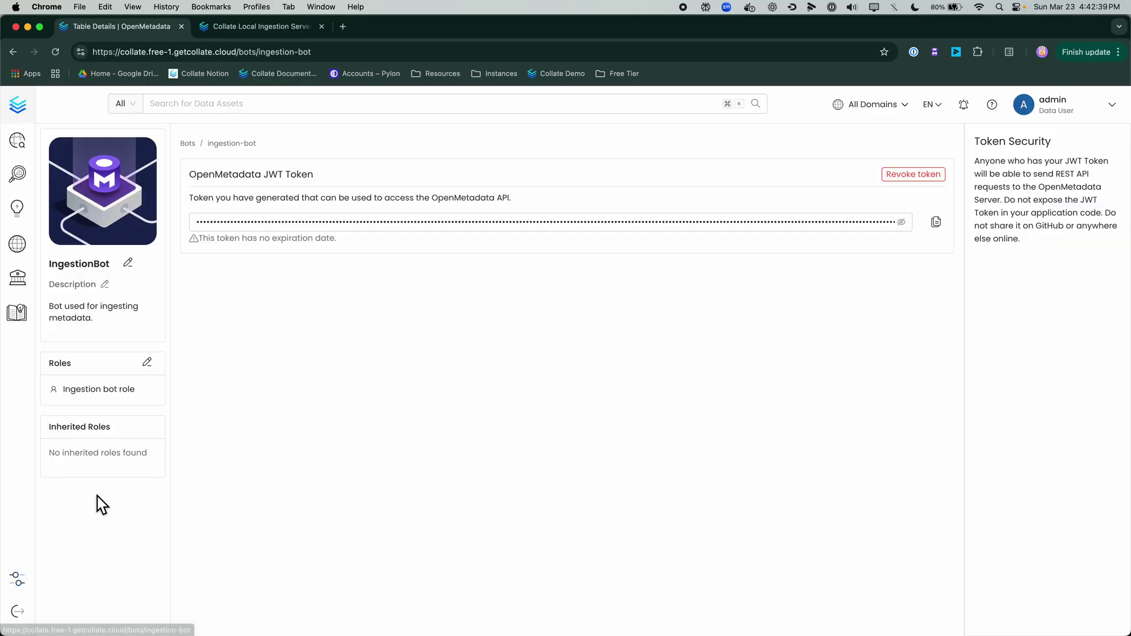
click(937, 223)
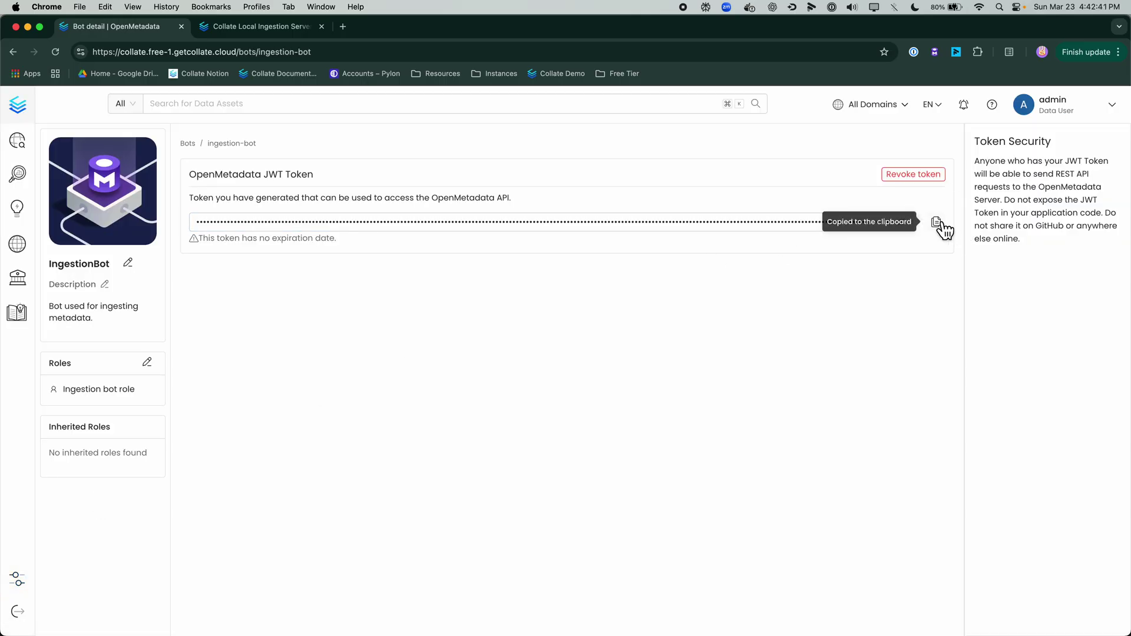
click(300, 34)
Step: Paste the IngestionBot JWT token into the Ingestion Bot Token field and connect with Ingest Metadata
click(267, 422)
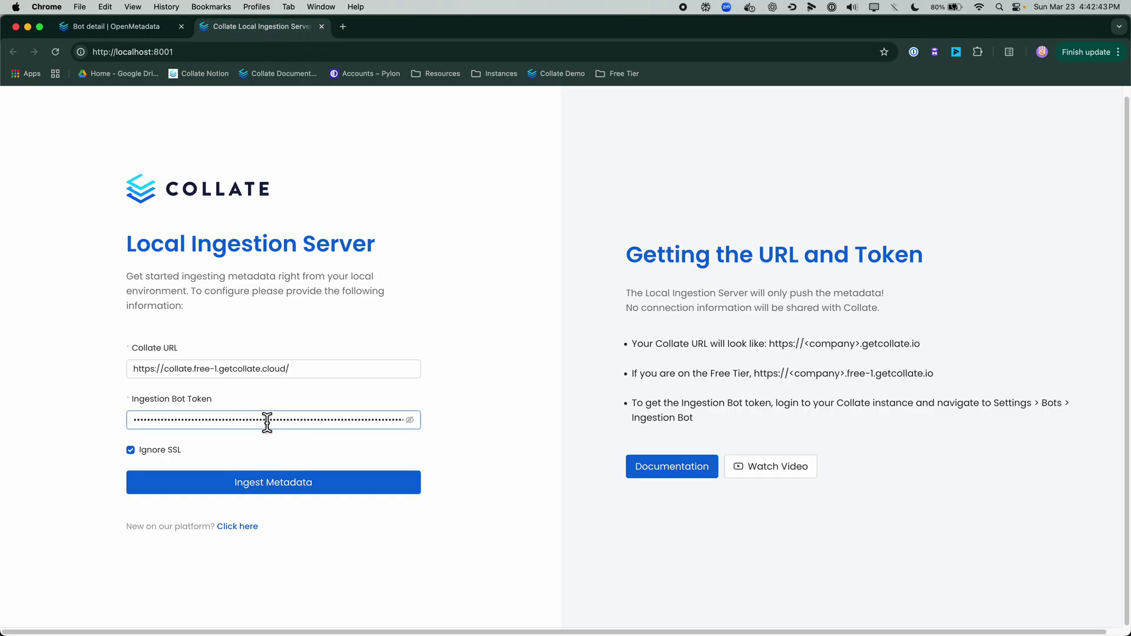
click(270, 472)
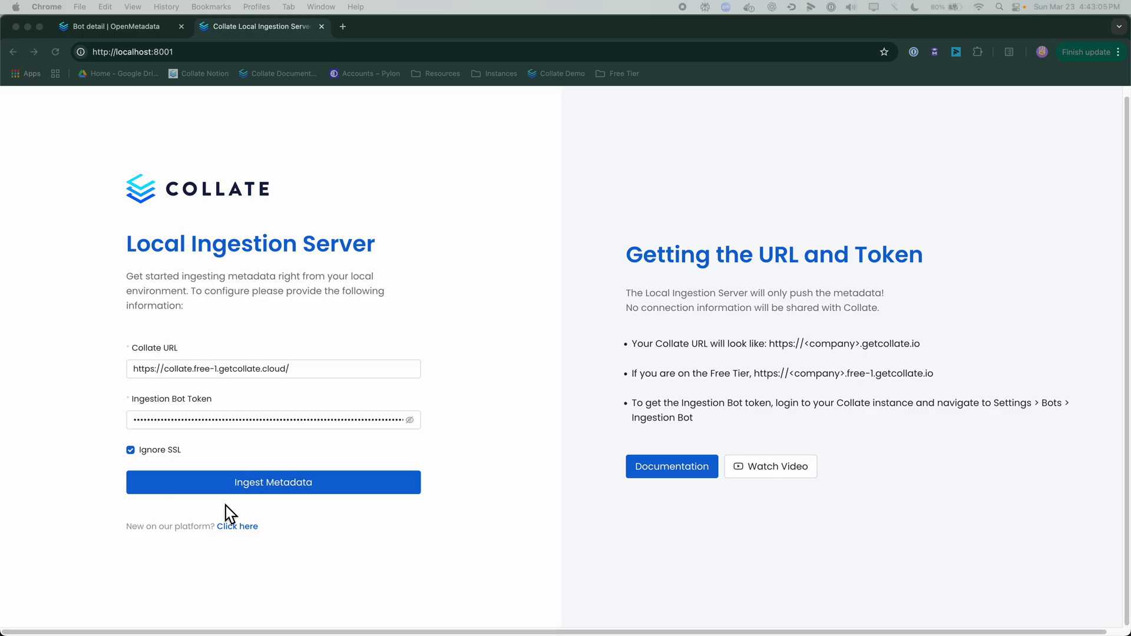
click(297, 496)
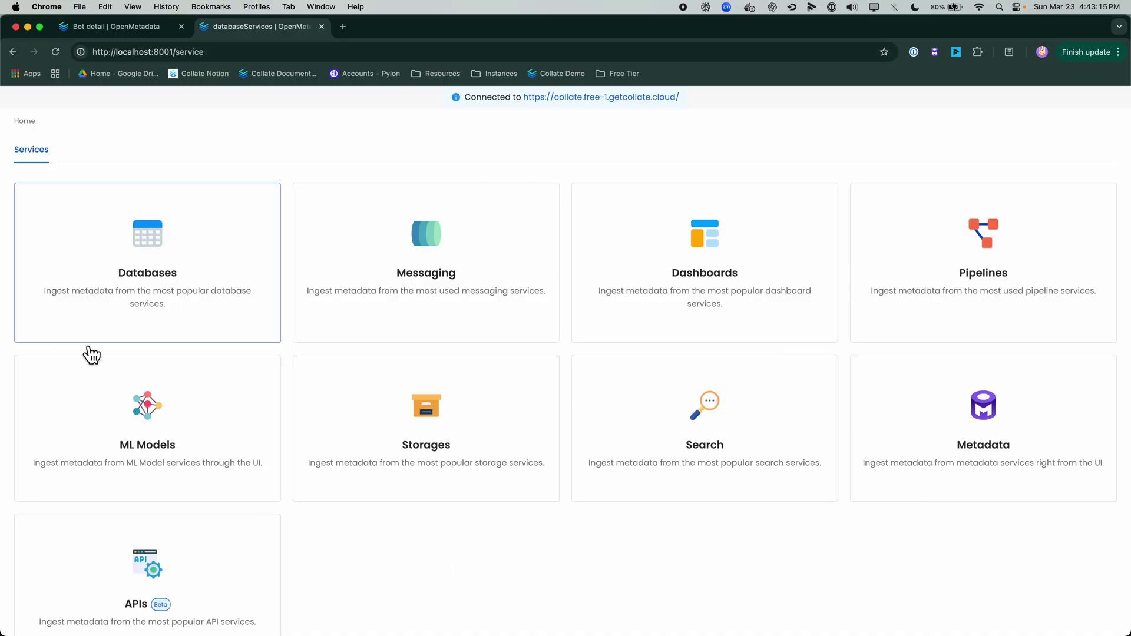
Step: Start a new database service and pick the Snowflake connector
click(172, 307)
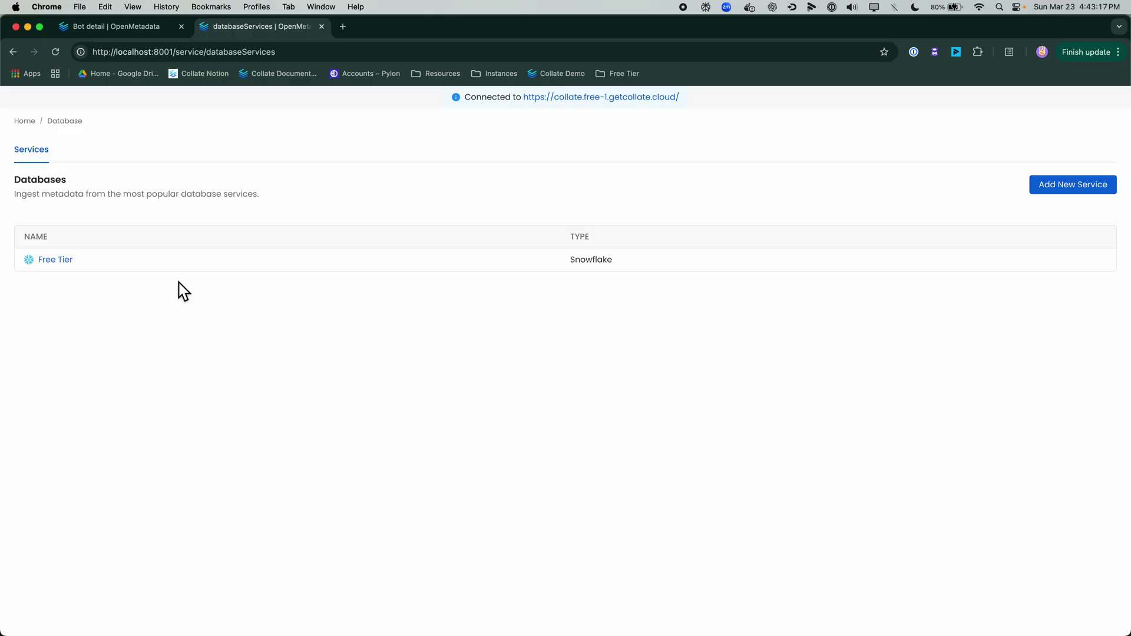
click(1099, 189)
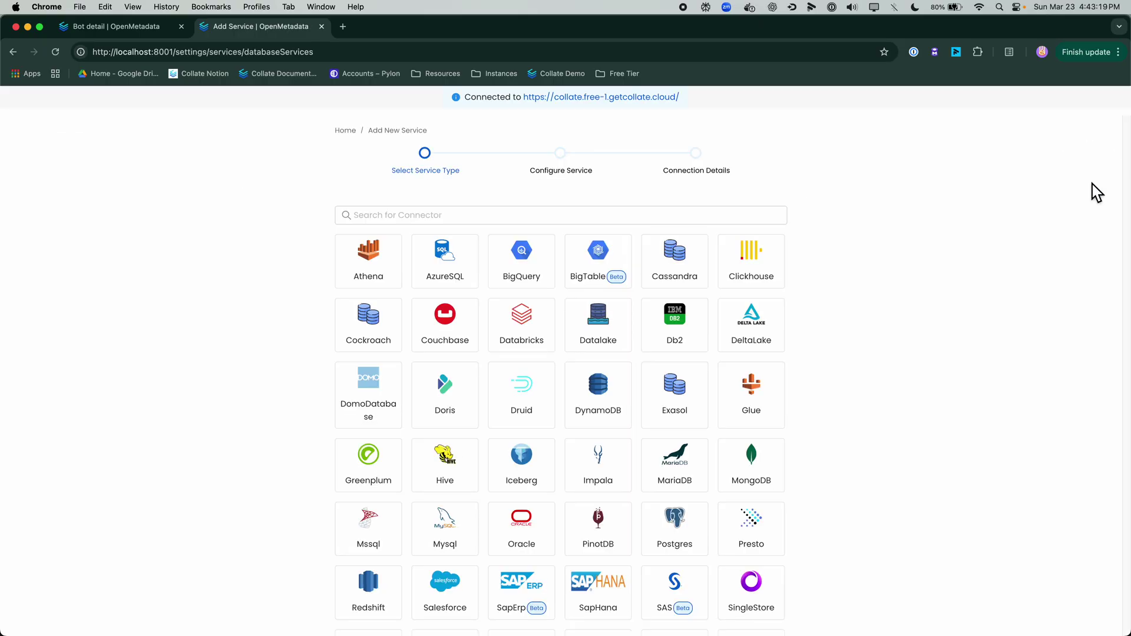
click(450, 211)
text(snow)
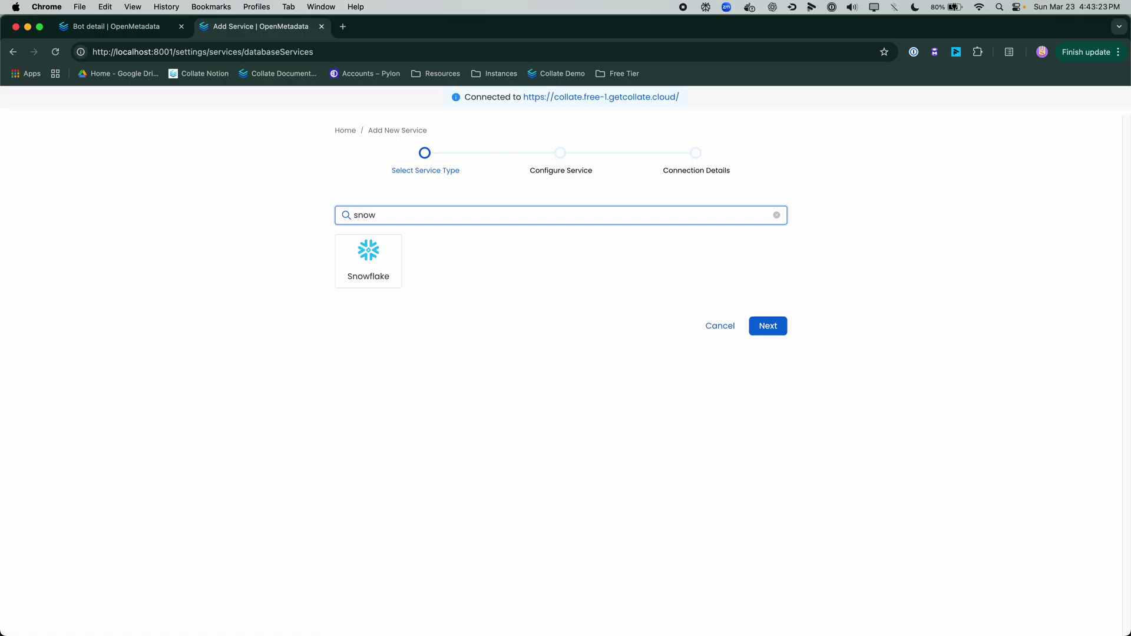
click(399, 286)
click(768, 326)
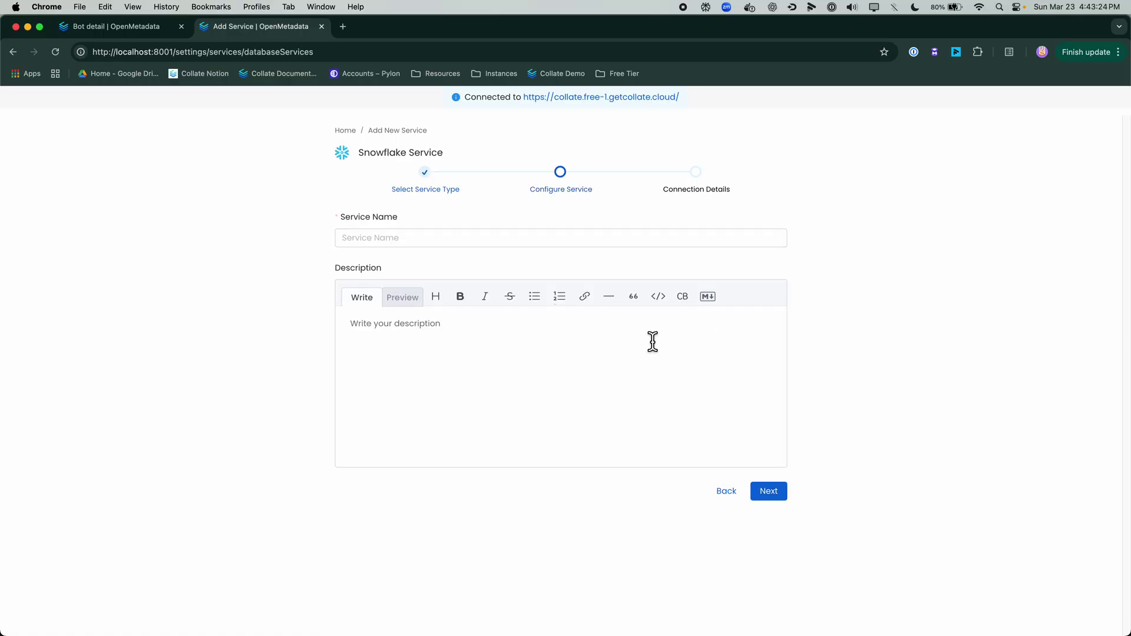
Step: Name the service 'Hybrid Snowflake', fixing the capitalisation typo
click(478, 248)
text(Hybrid )
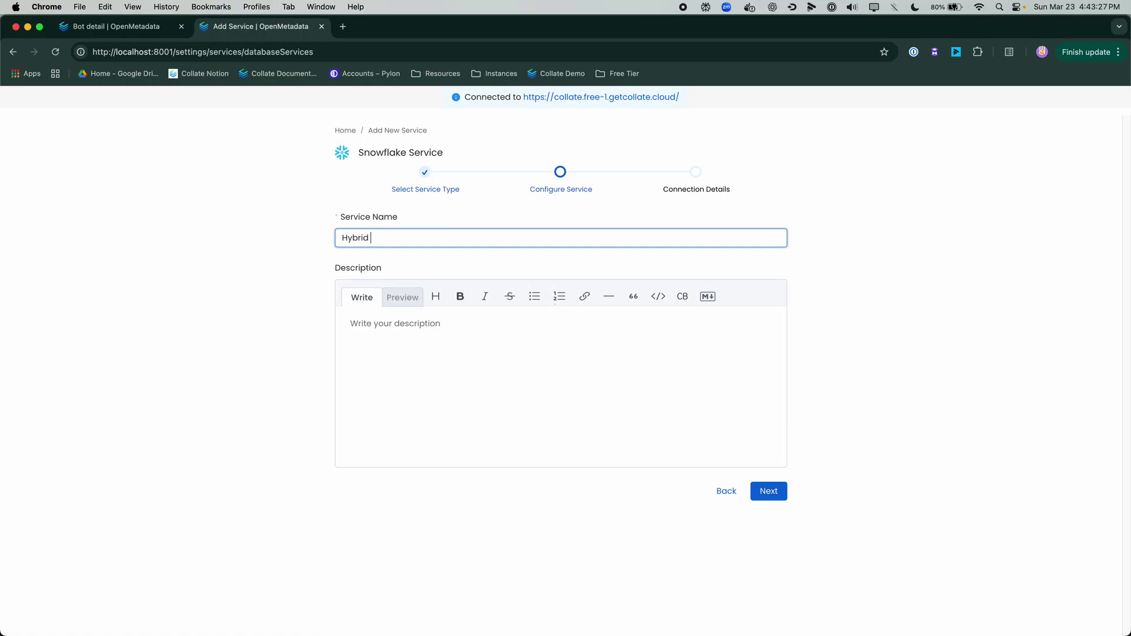
text(SNowflake)
click(381, 237)
key(BackSpace)
text(n)
click(769, 495)
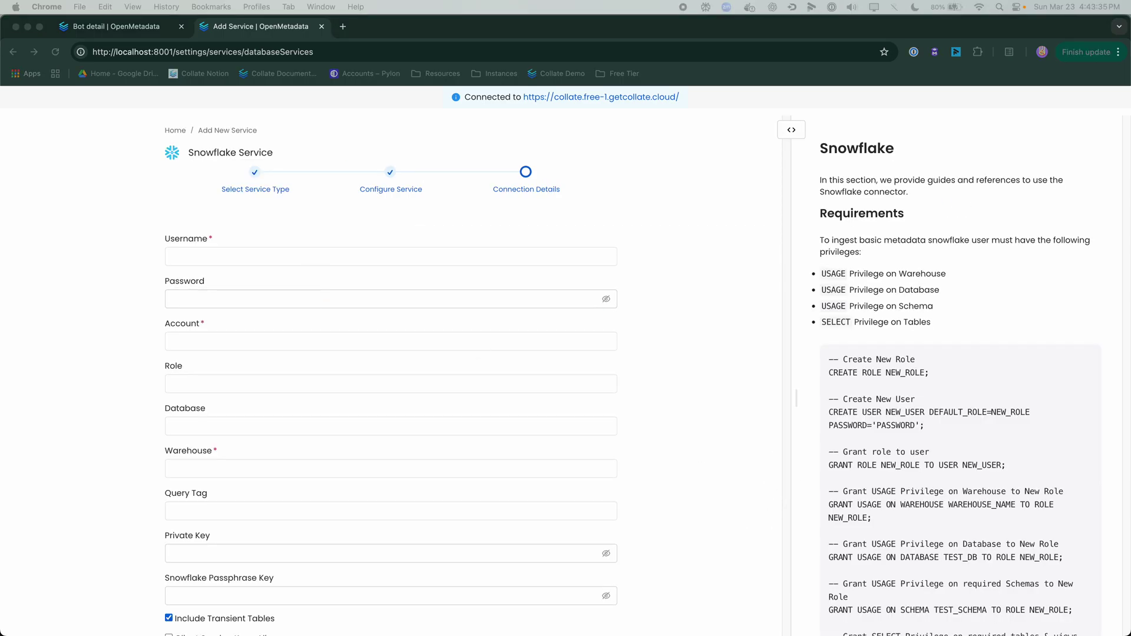
Step: Enter the Snowflake username, password and account identifier in the connection details
click(436, 258)
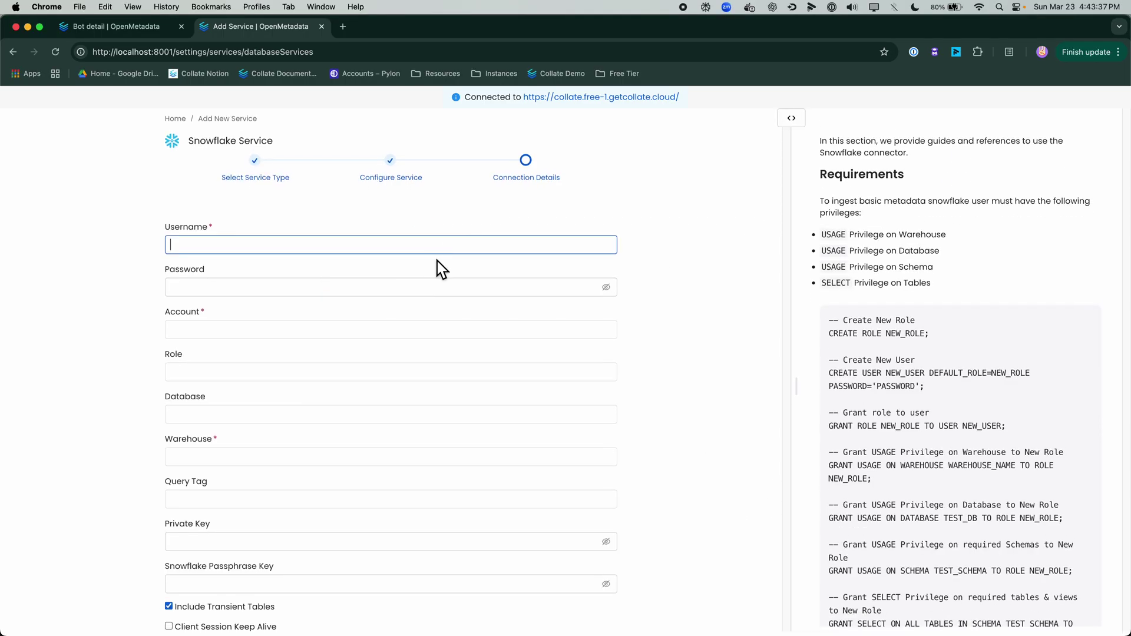
key(super+v)
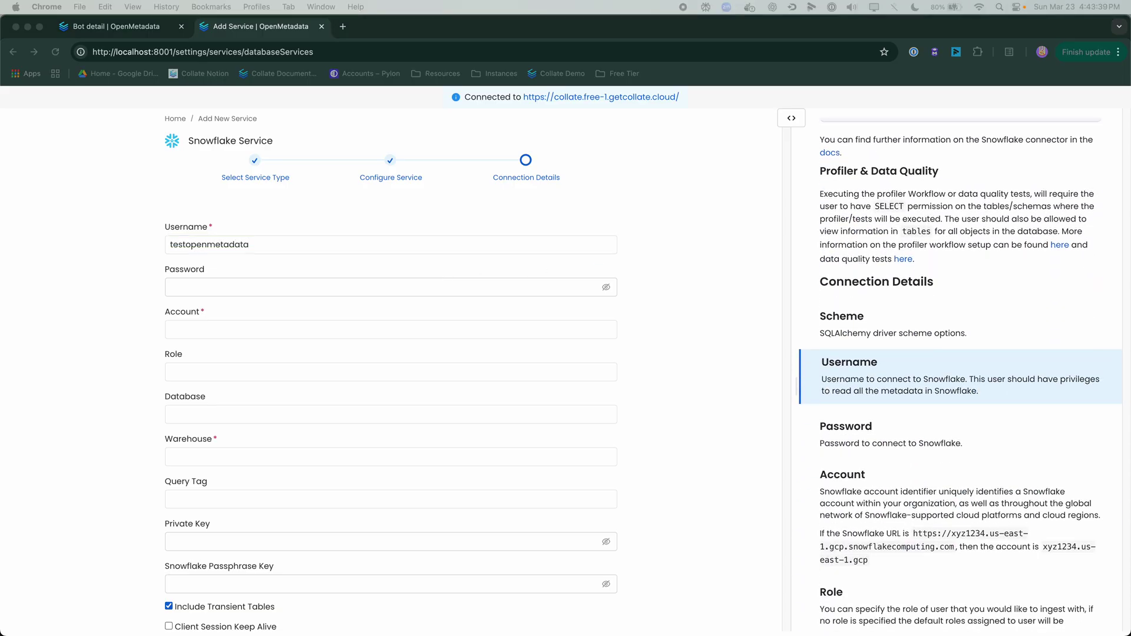
click(520, 295)
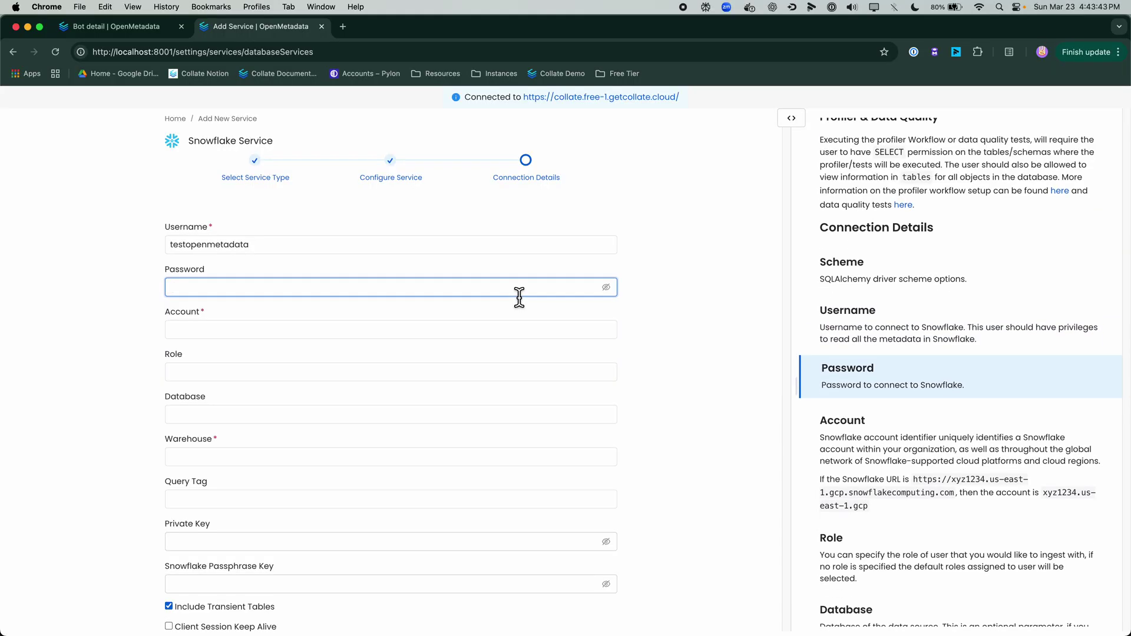
key(super+v)
click(420, 336)
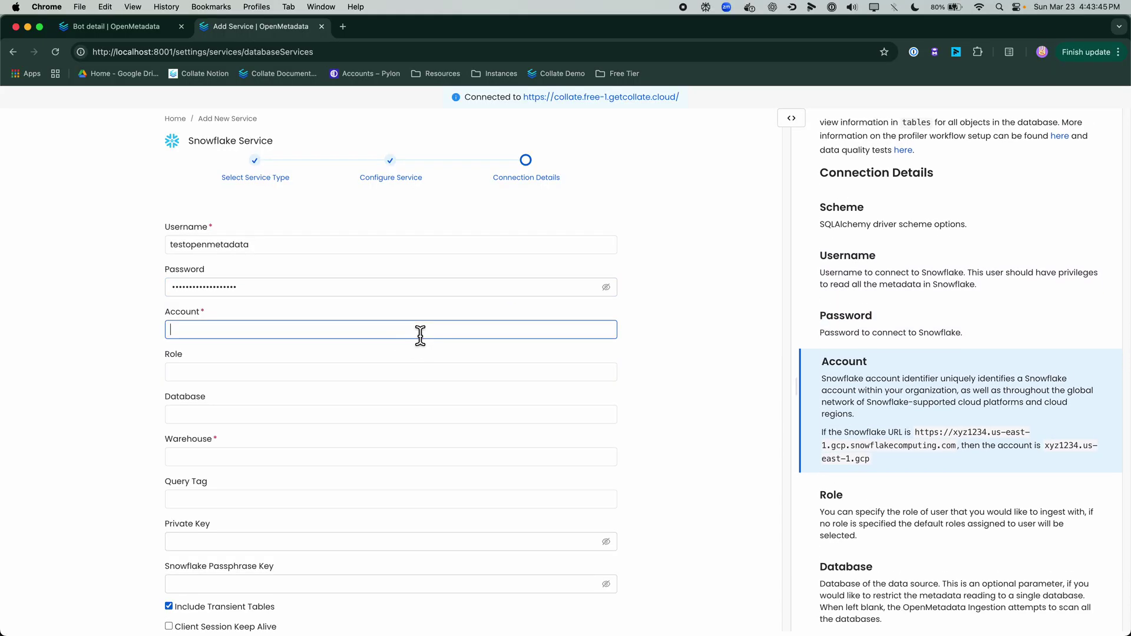
key(super+Tab)
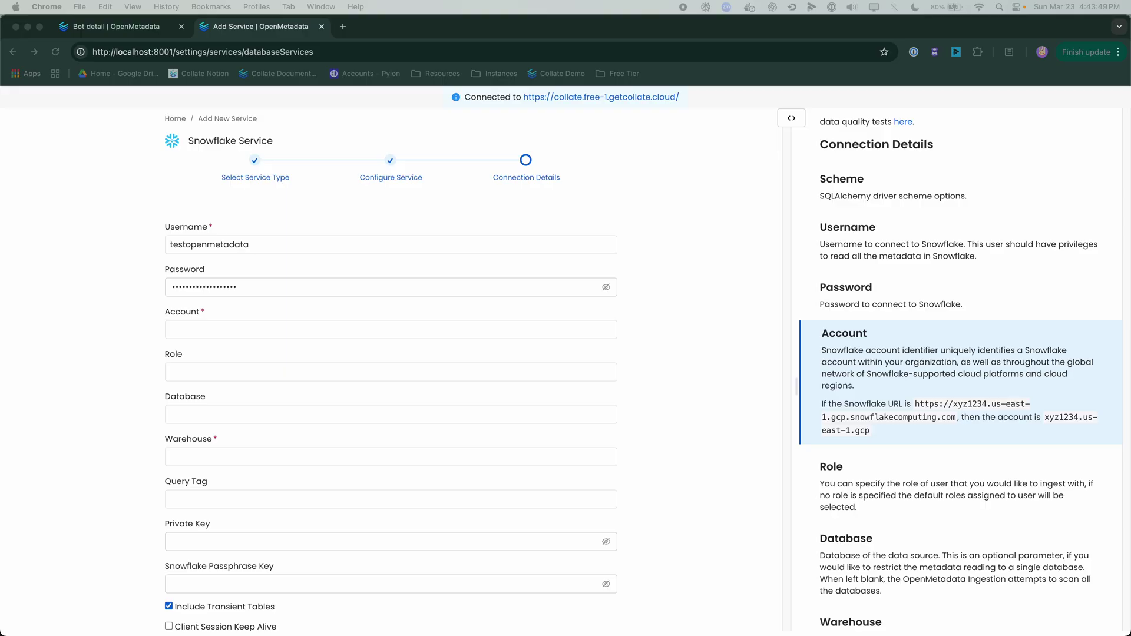
click(241, 335)
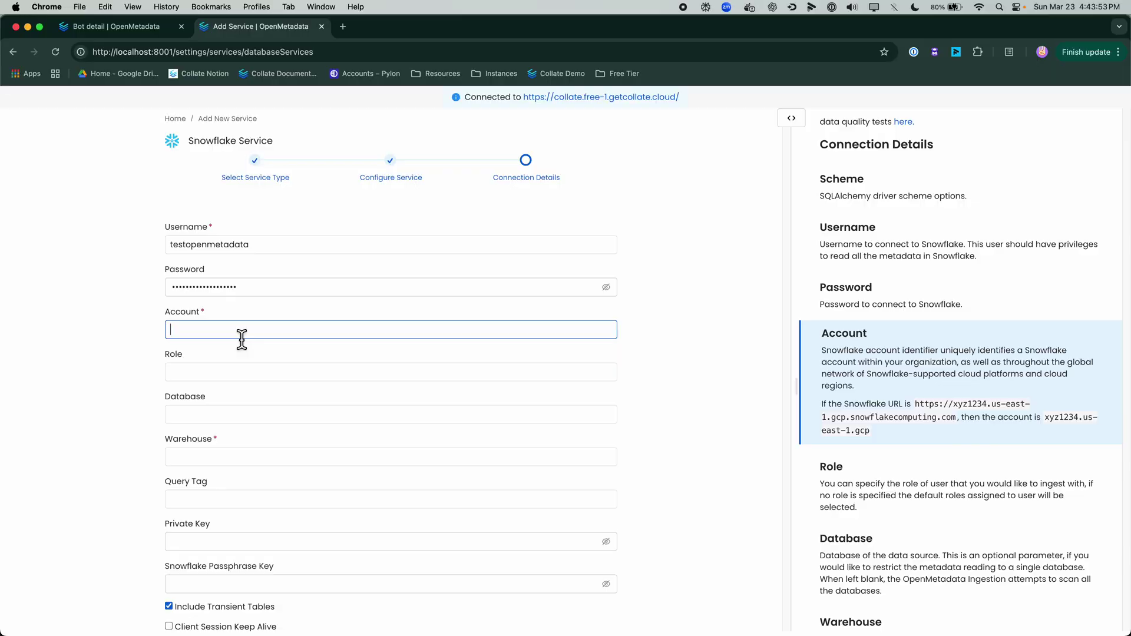
key(super+v)
Step: Set the warehouse to COMPUTE_WH and the database to SNOWFLAKE_SAMPLE_DATA
click(268, 458)
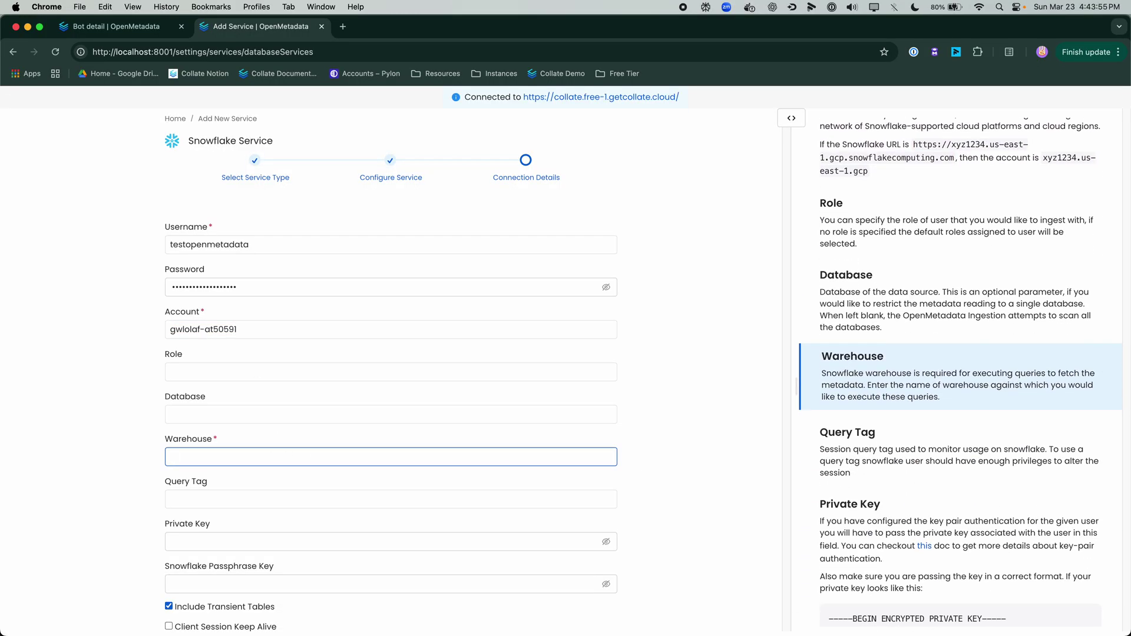
key(super+Tab)
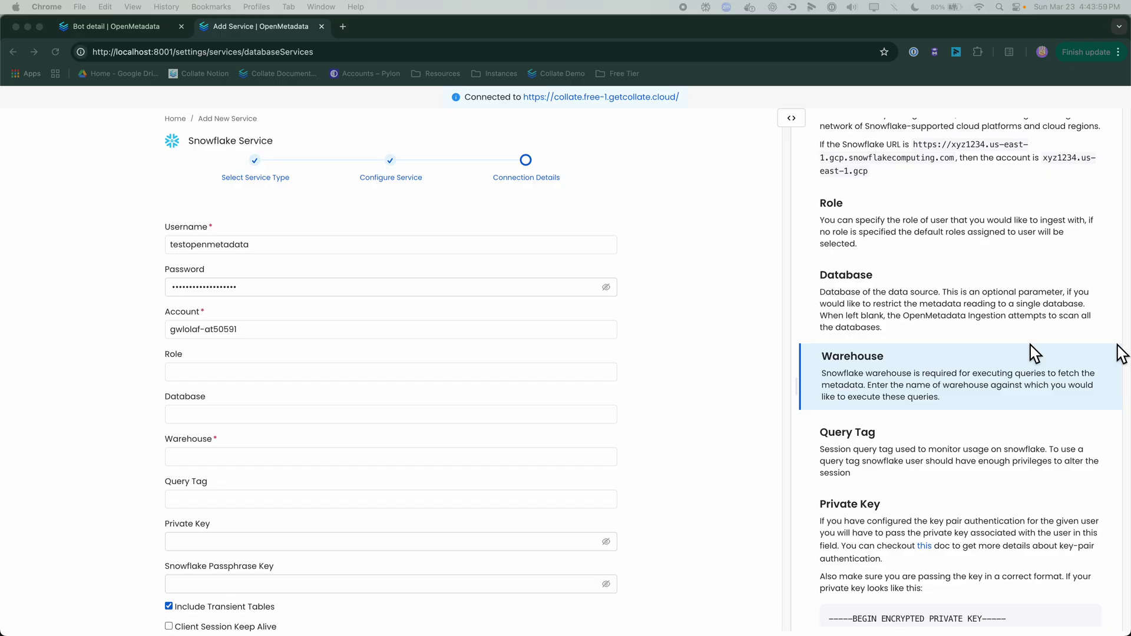
click(316, 465)
text(COMPUTE_WH)
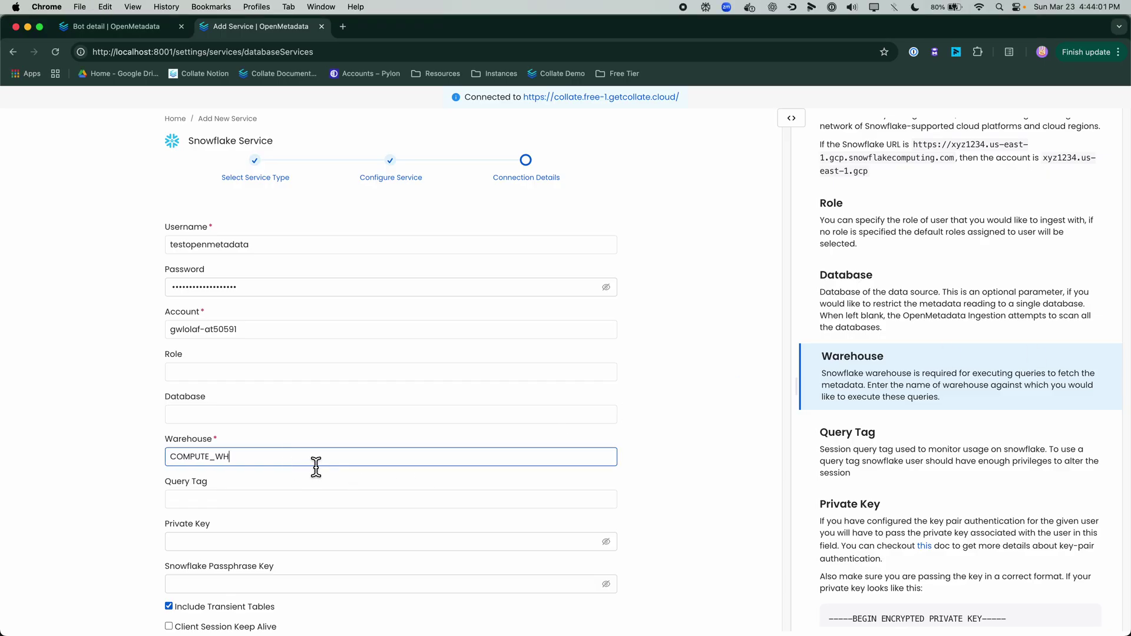
scroll(316, 465, down, 2)
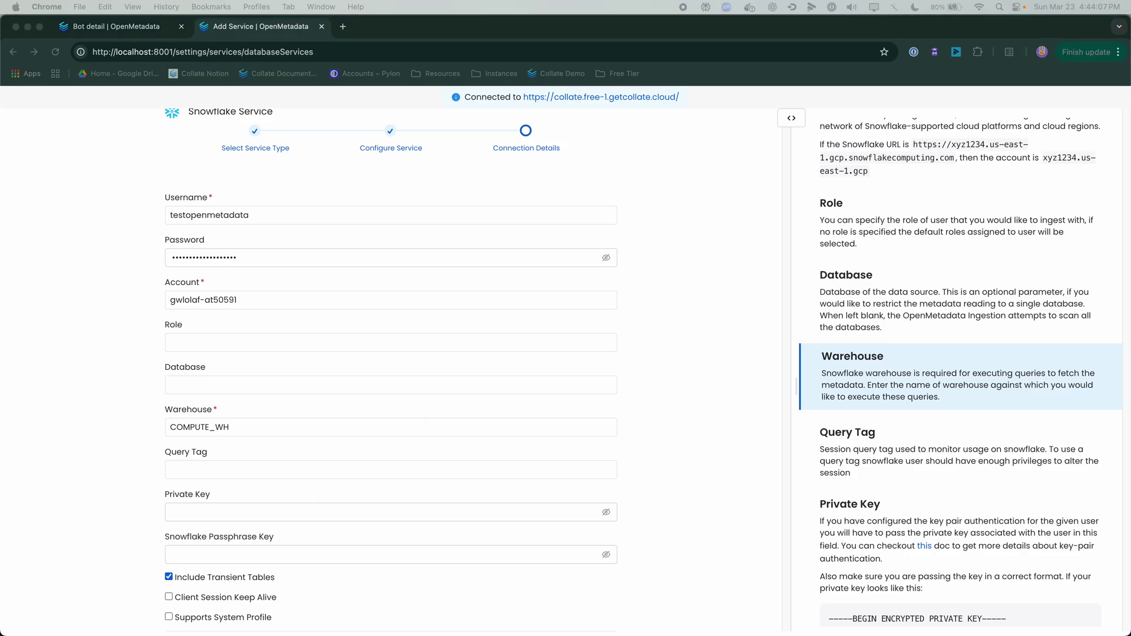
click(315, 389)
text(SNOWFLAKE_SAMPLE_DATA)
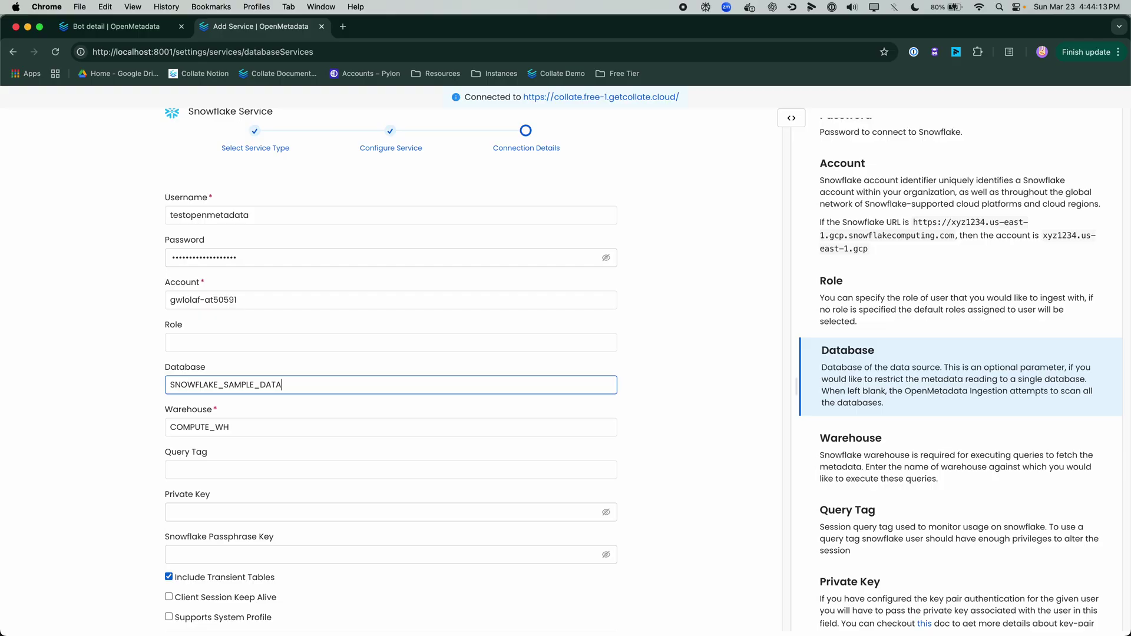
scroll(606, 434, down, 5)
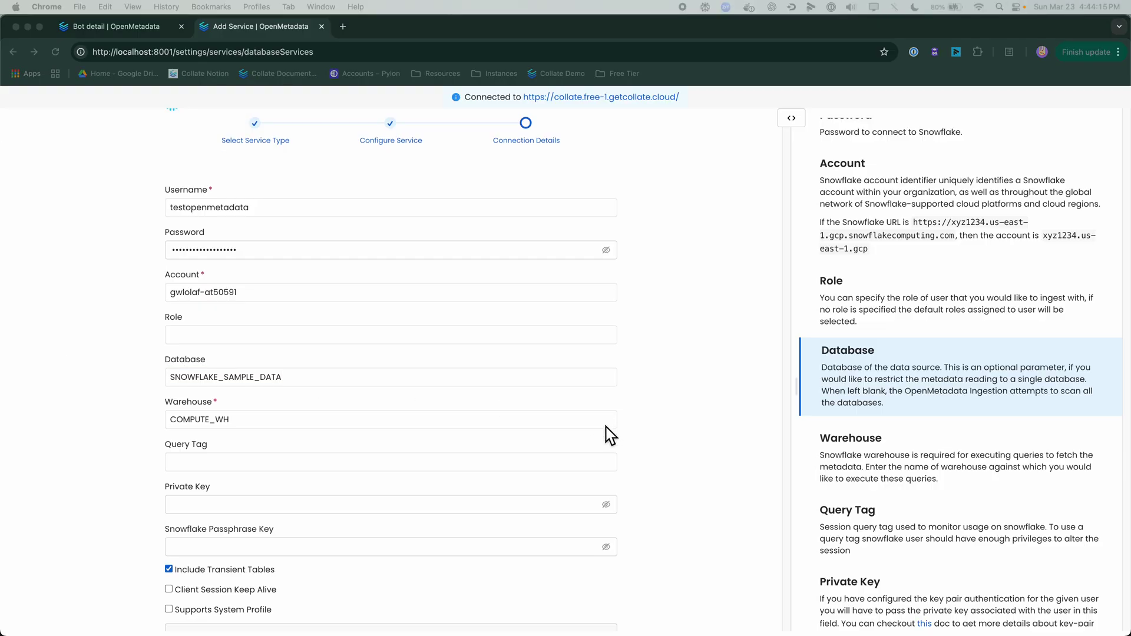
Step: Run the Snowflake connection test and acknowledge the all-checks-passed status
click(568, 578)
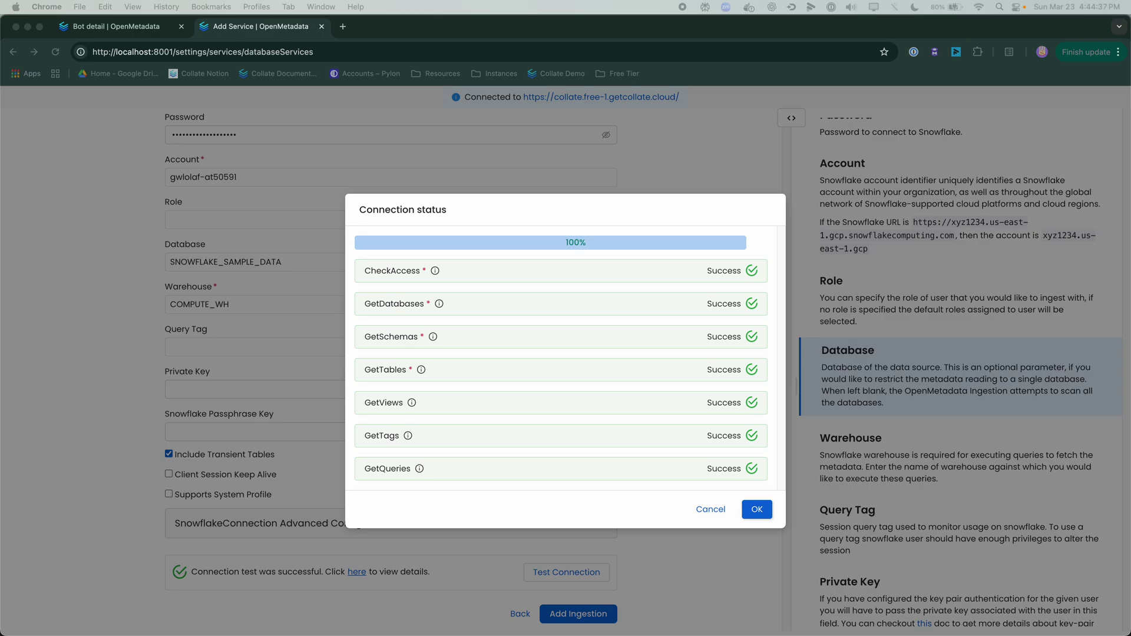
click(759, 512)
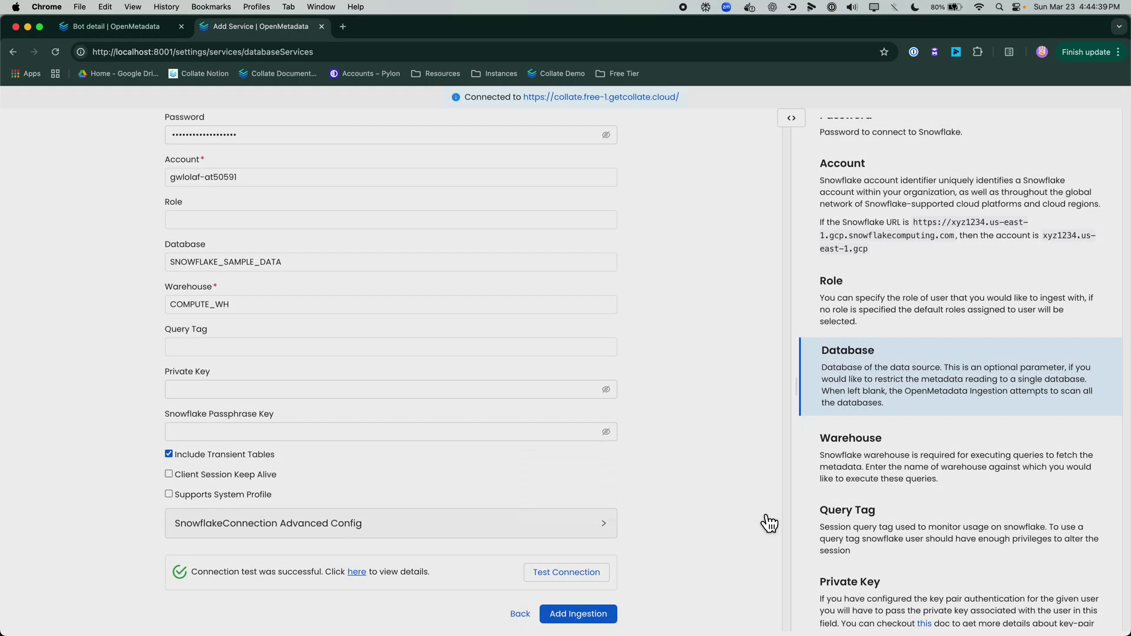
Step: Add a Metadata ingestion for Hybrid Snowflake and run it immediately
click(580, 614)
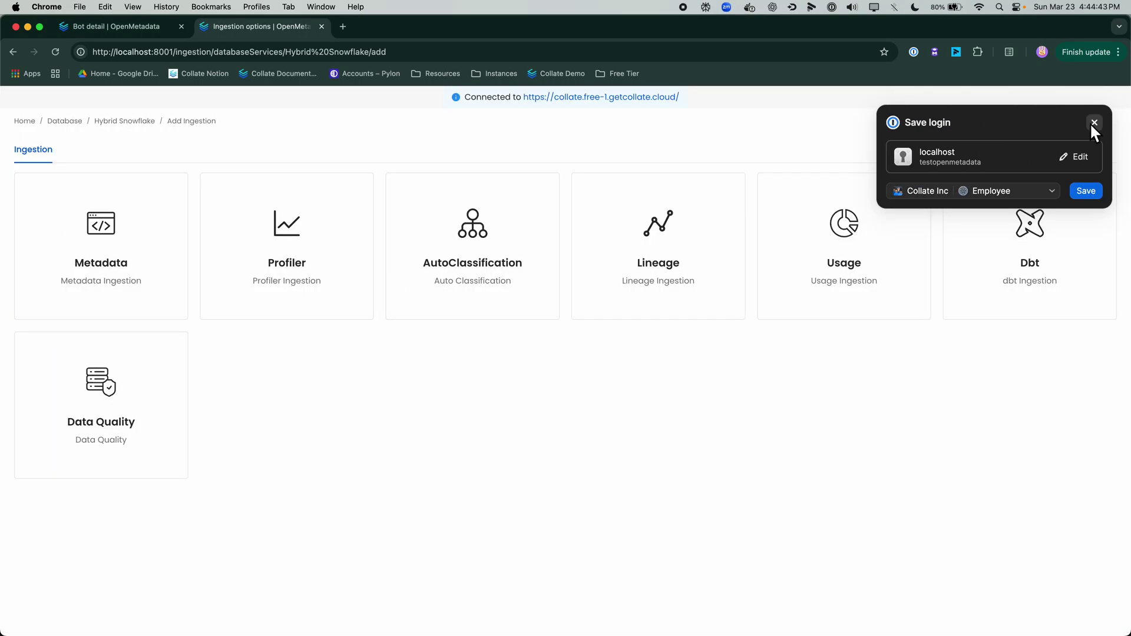
click(1094, 122)
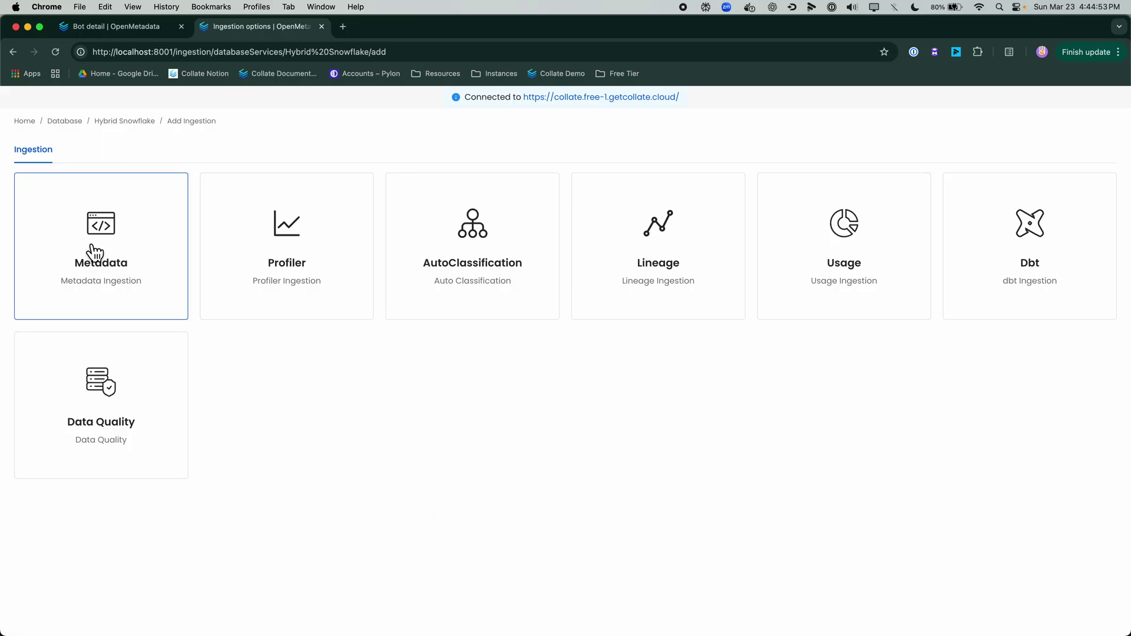
click(139, 264)
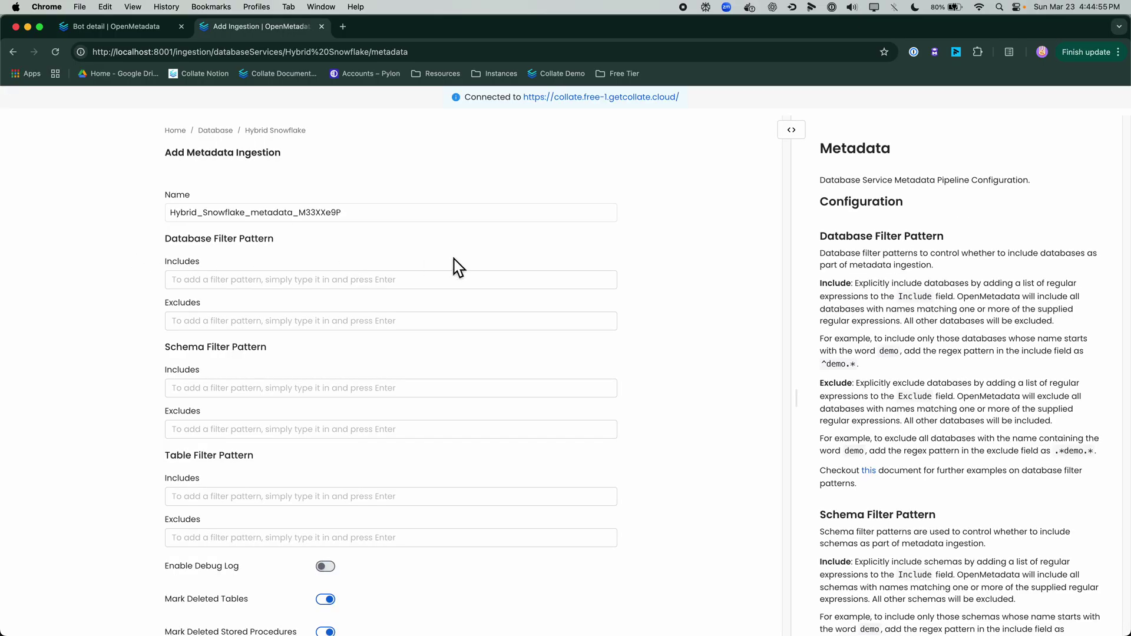
scroll(459, 268, down, 10)
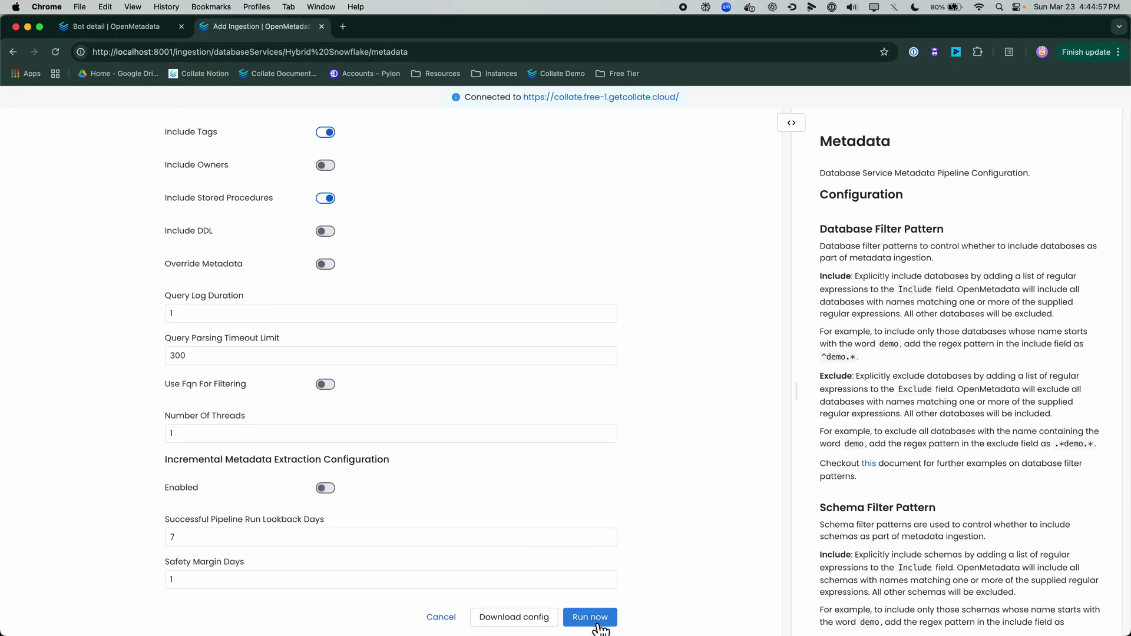
click(593, 618)
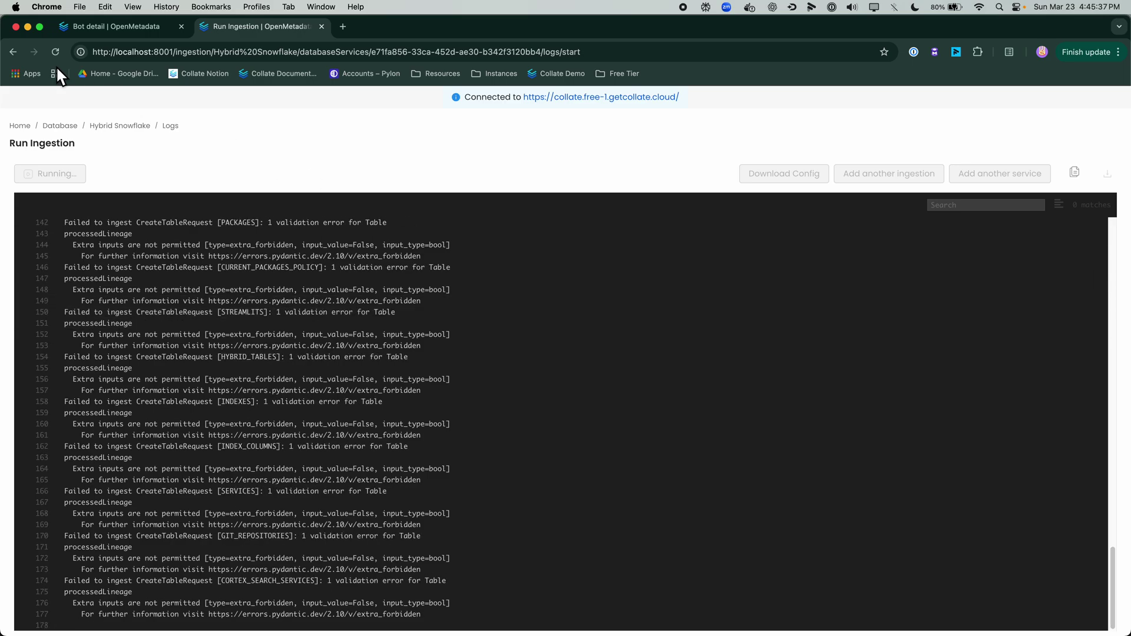
Step: Open the Hybrid Snowflake service under Settings > Services > Databases in the Collate cloud instance
click(108, 31)
click(21, 112)
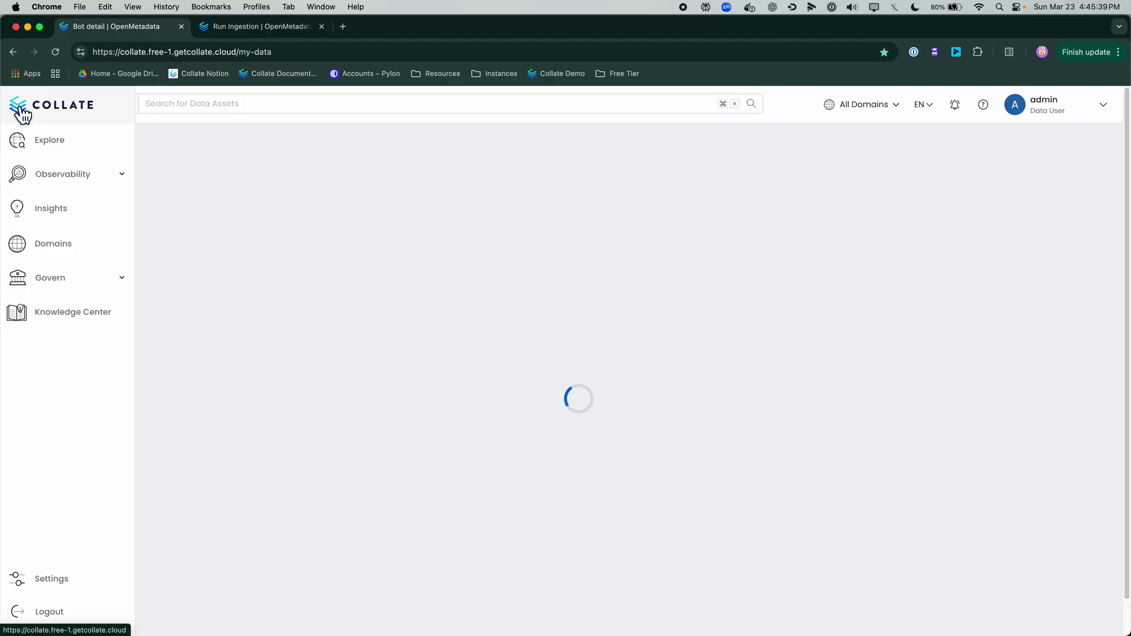
click(27, 580)
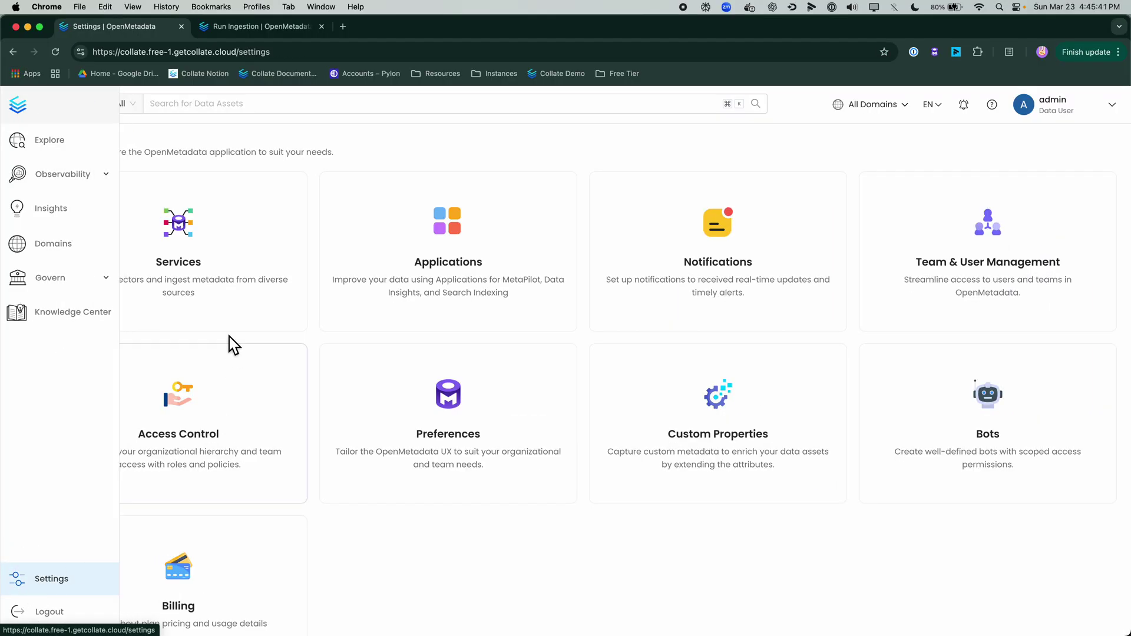
click(231, 315)
click(439, 297)
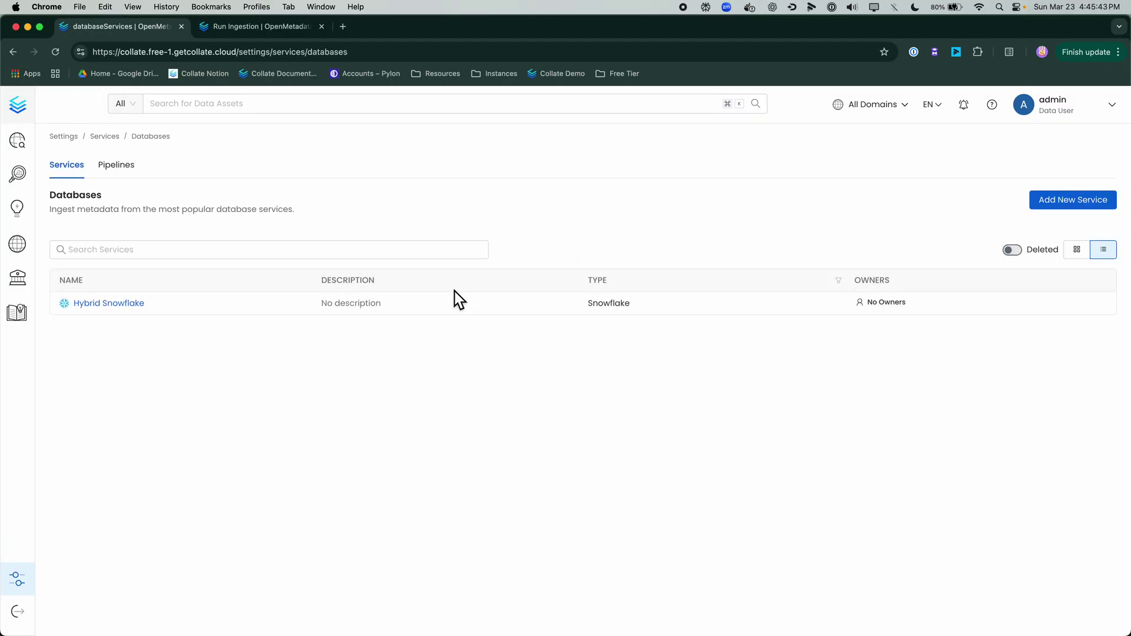
click(139, 311)
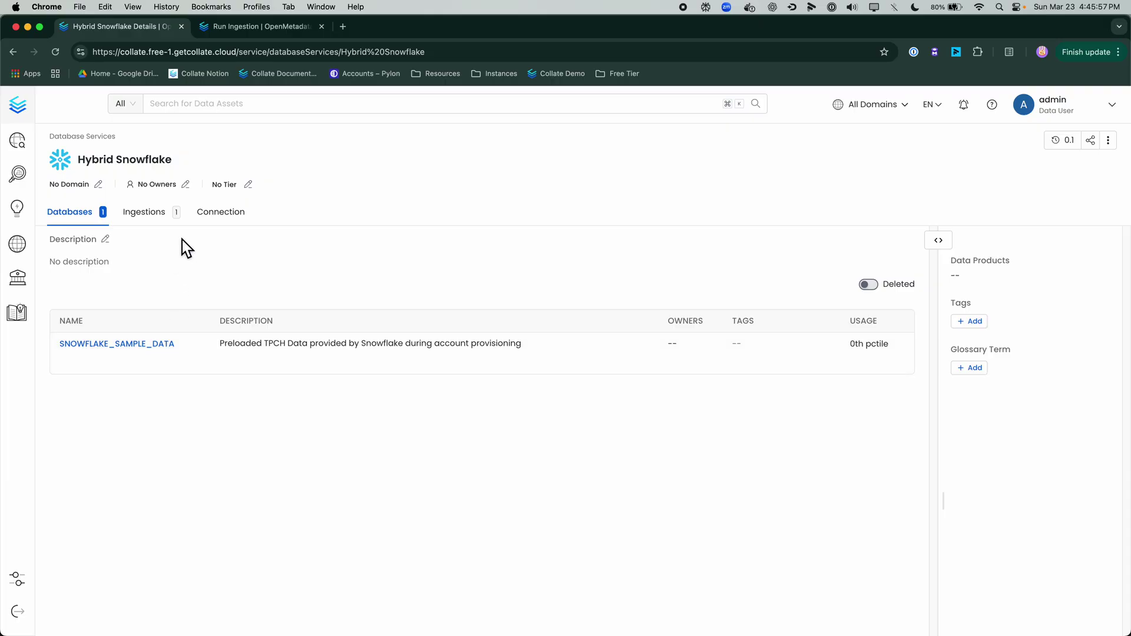
Step: Review the ingestion run logs (69 records, 65 errors), then return to the service details
click(248, 26)
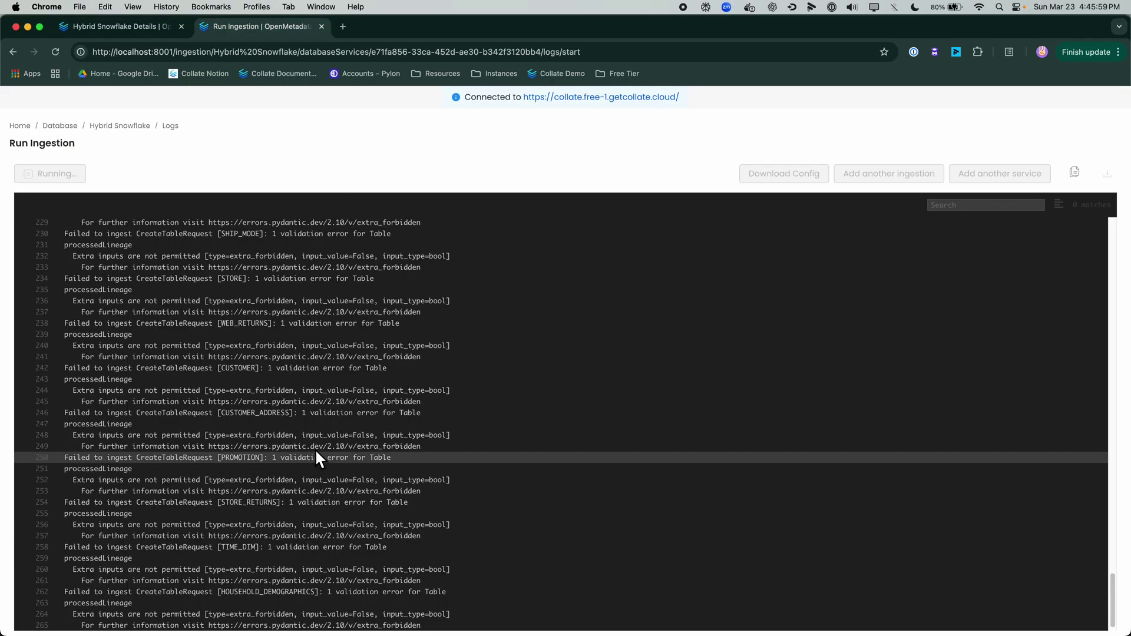
scroll(274, 245, down, 3)
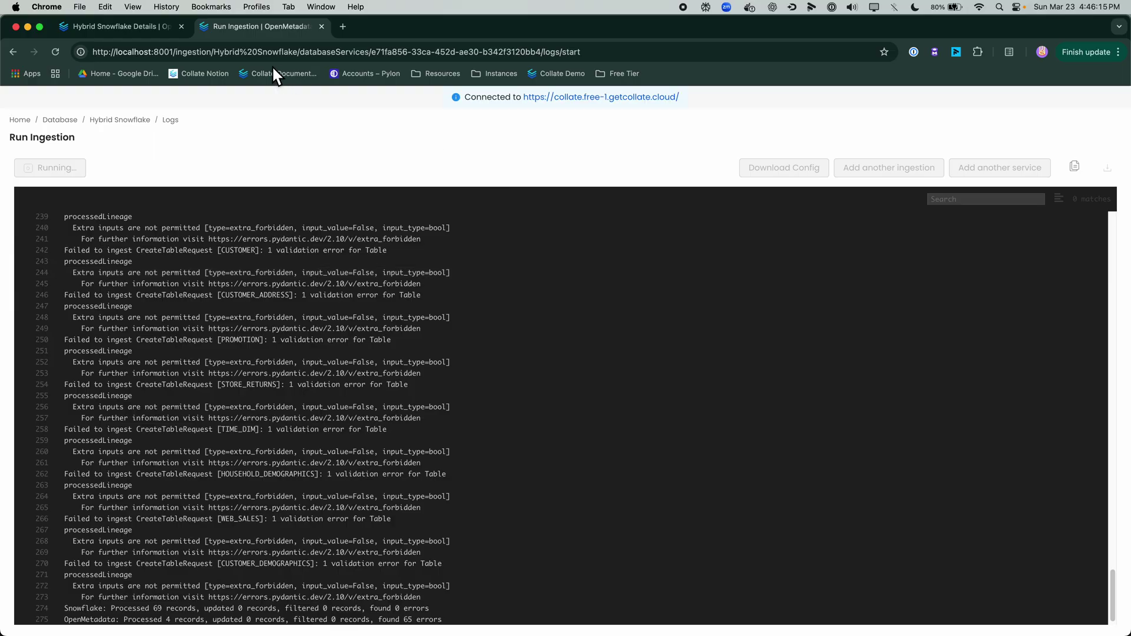
click(152, 34)
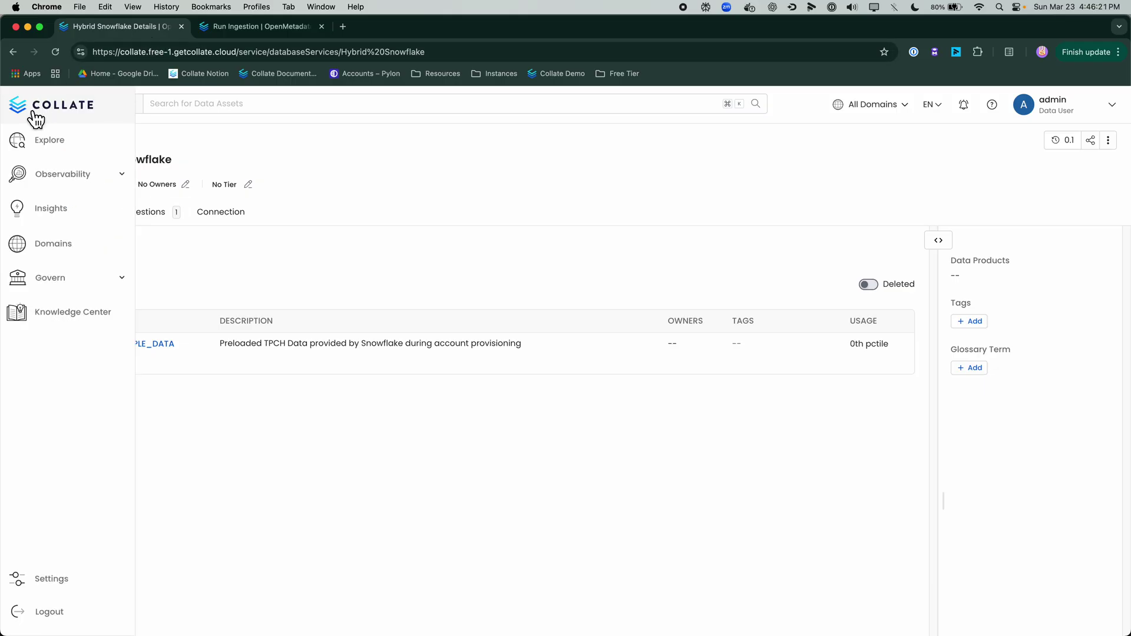
Step: Load Collate's Sample Data from the home page, reload, and reopen the My Data dashboard
click(34, 114)
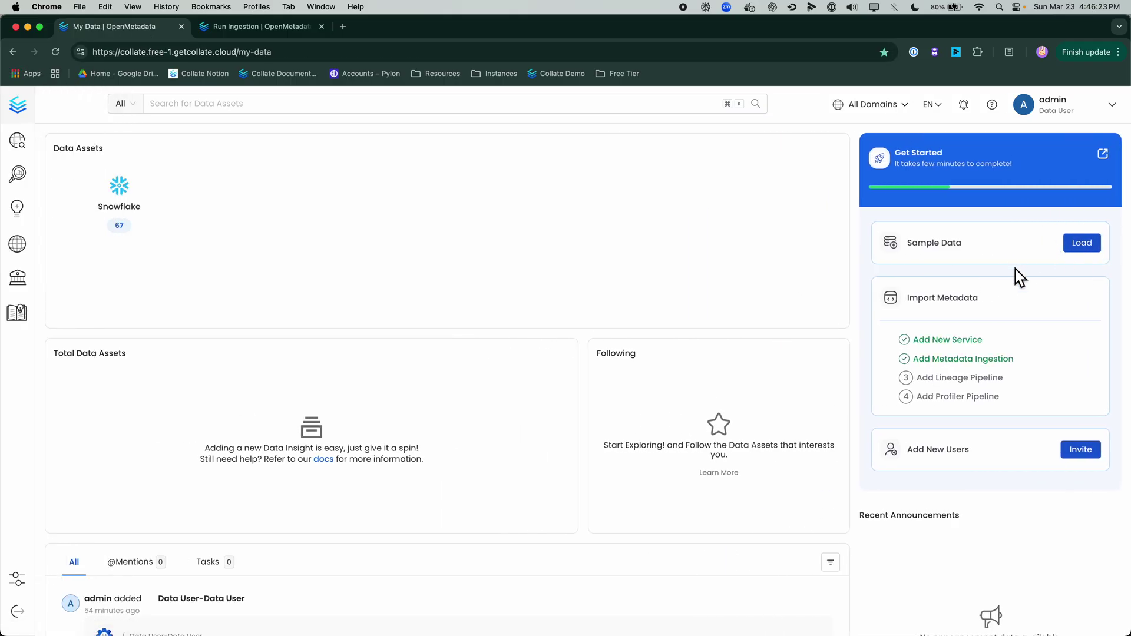
click(1092, 248)
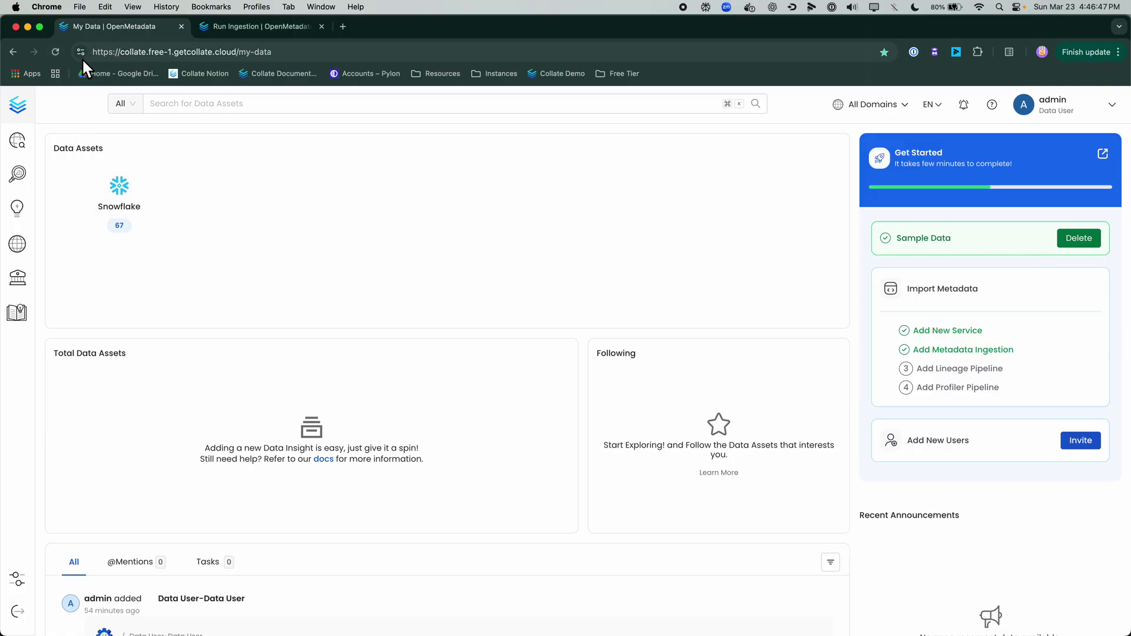
click(59, 54)
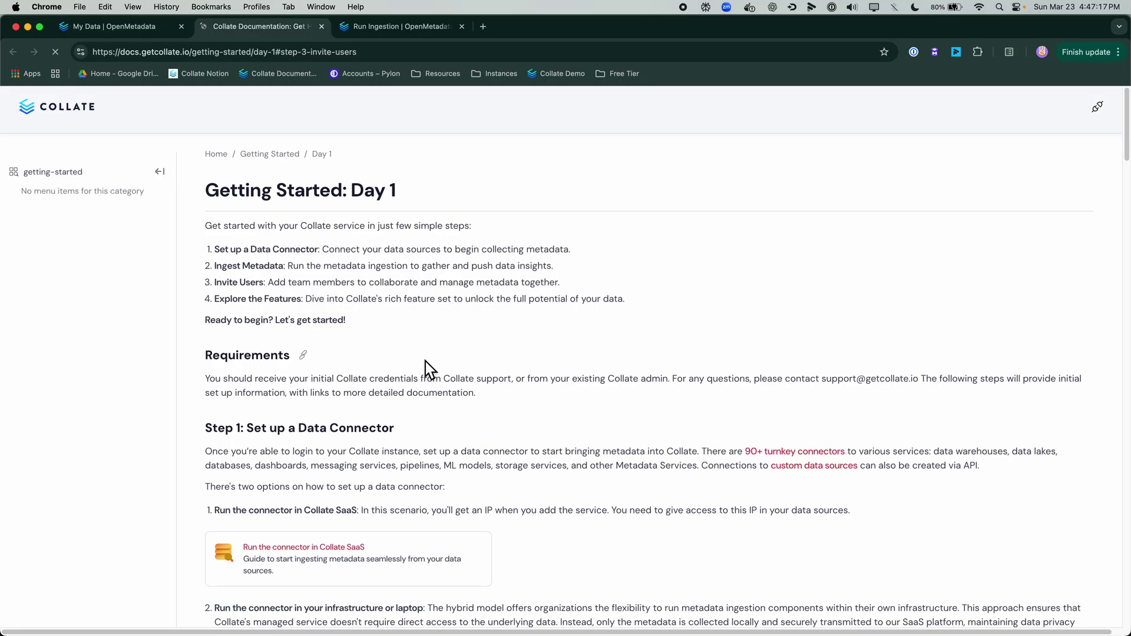
click(122, 34)
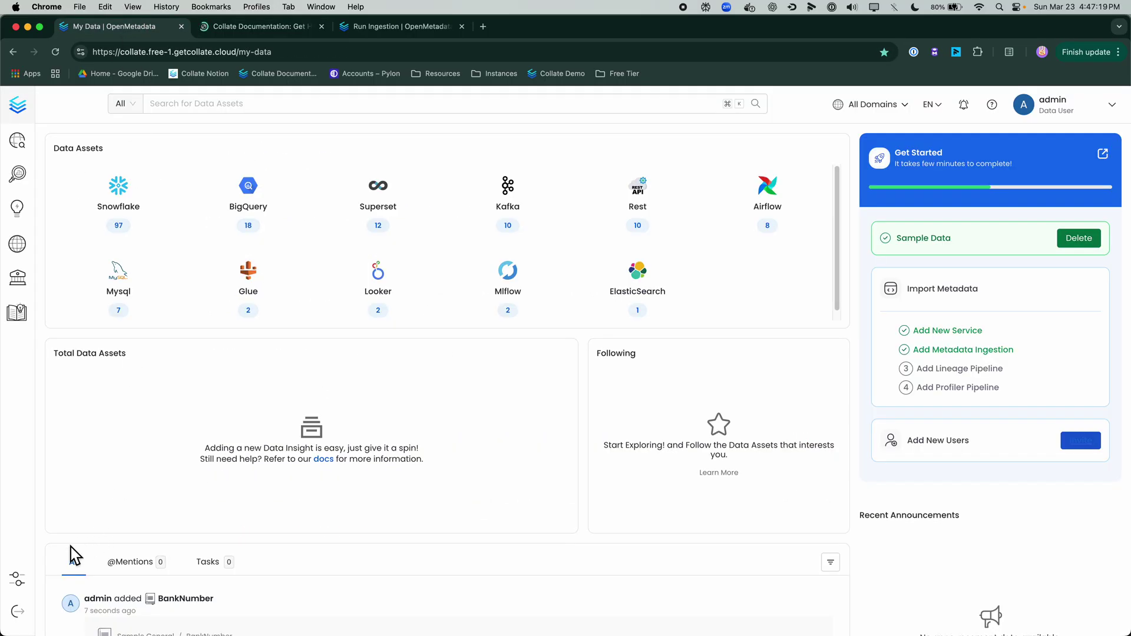
click(23, 580)
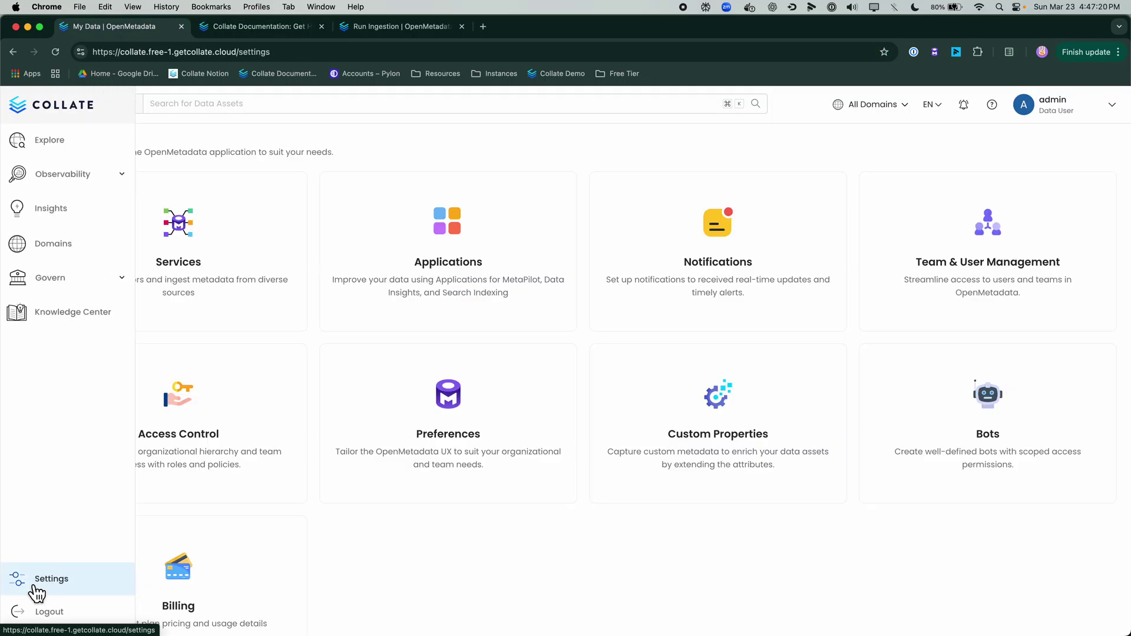
click(953, 320)
click(529, 289)
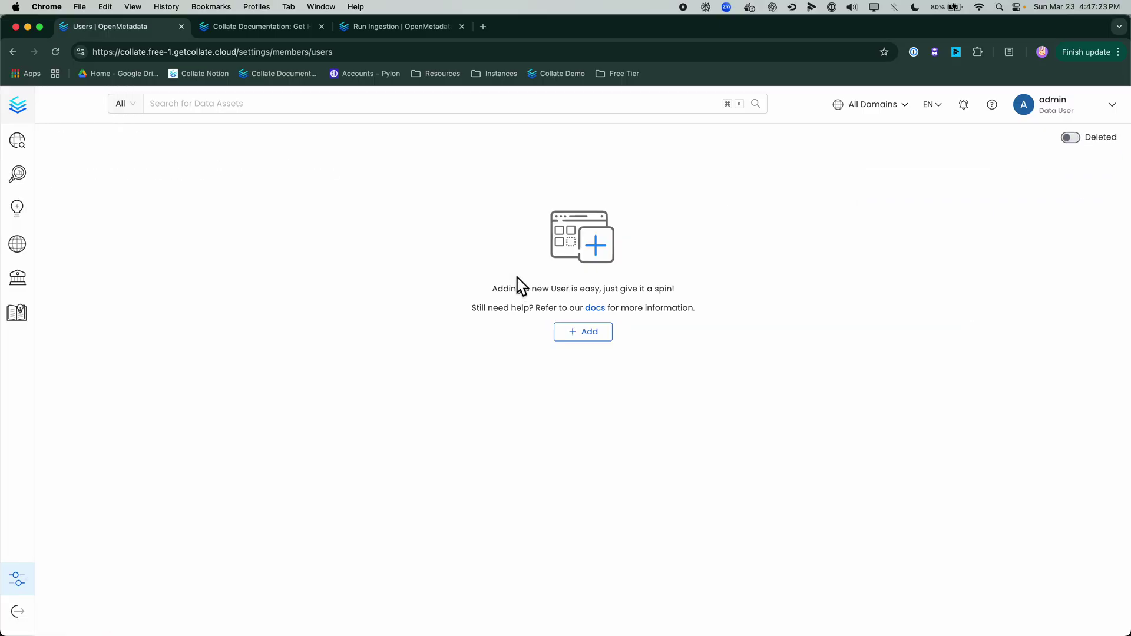
click(600, 340)
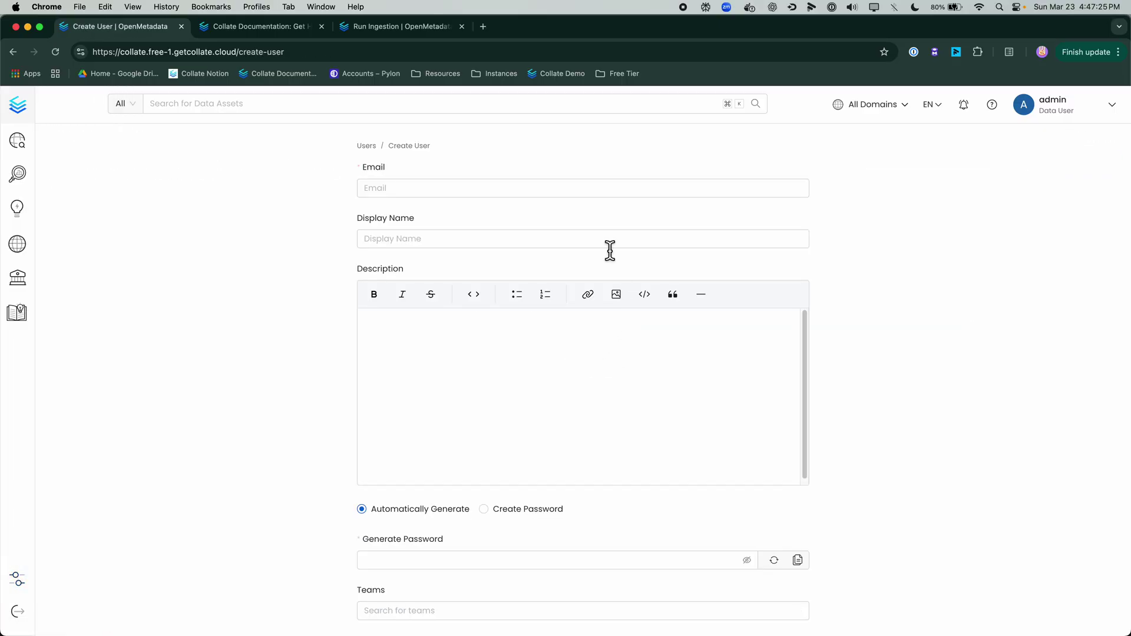
scroll(518, 439, down, 3)
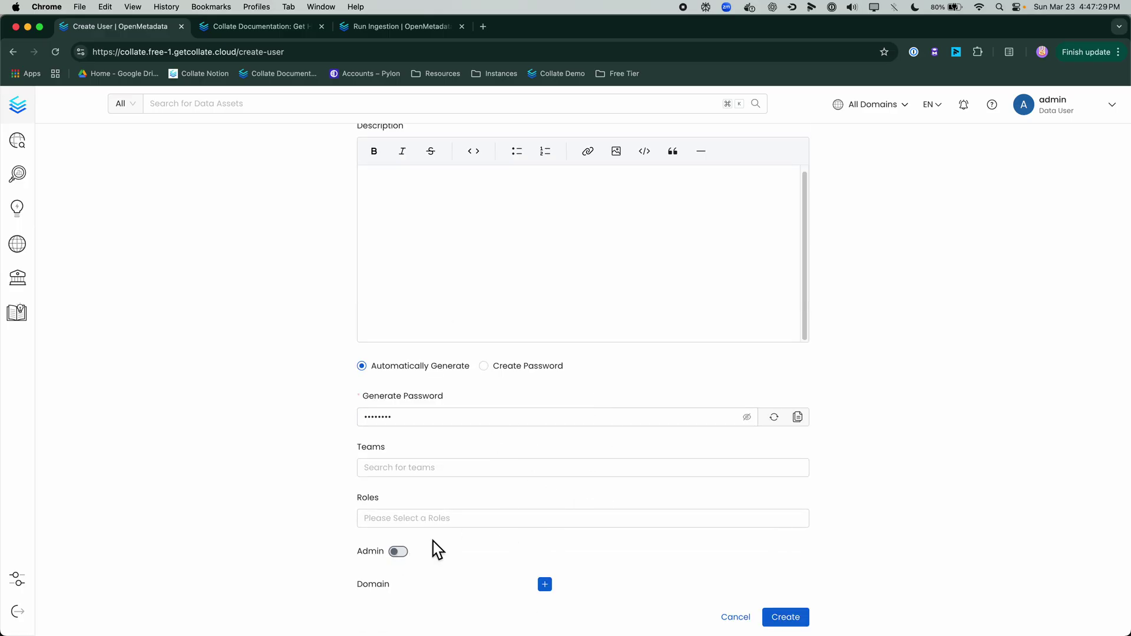
scroll(607, 572, up, 3)
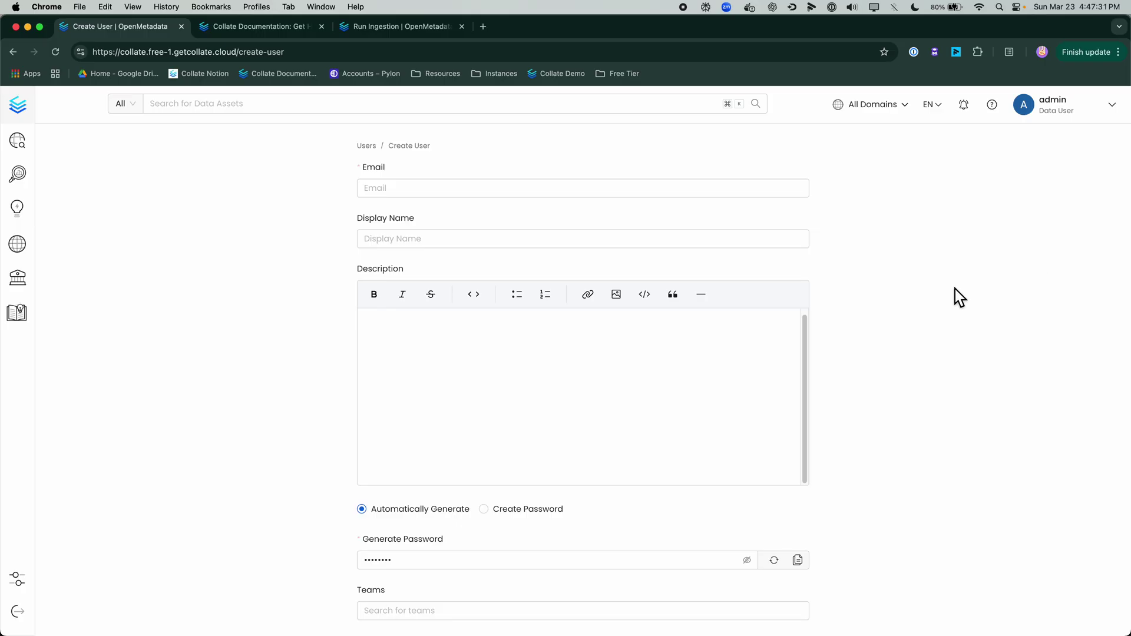
scroll(961, 297, down, 5)
click(733, 617)
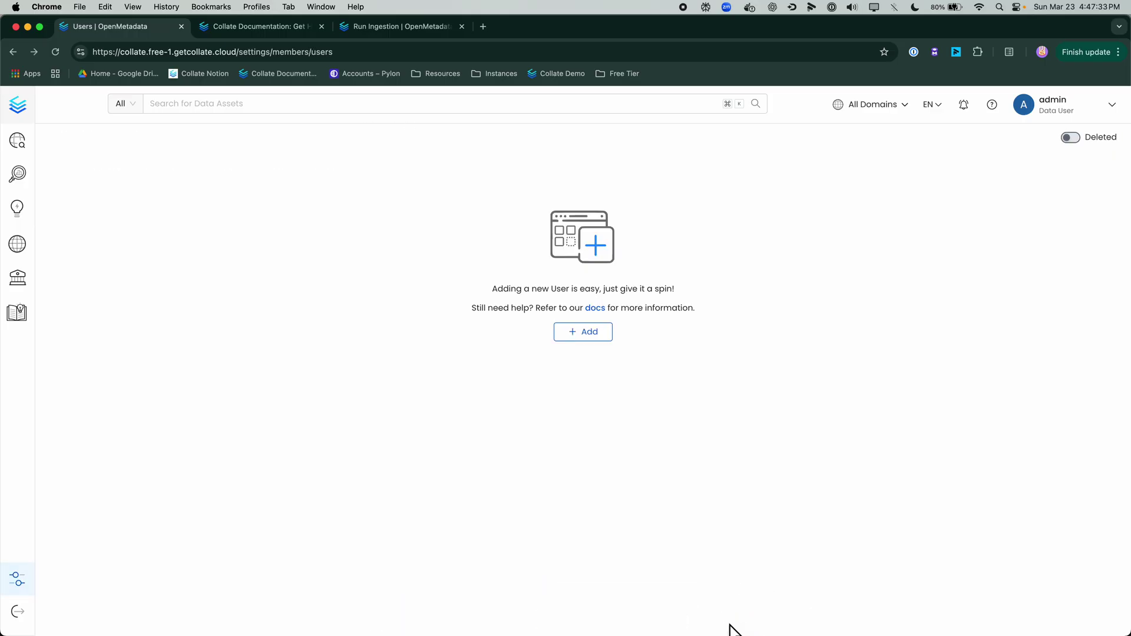
click(33, 118)
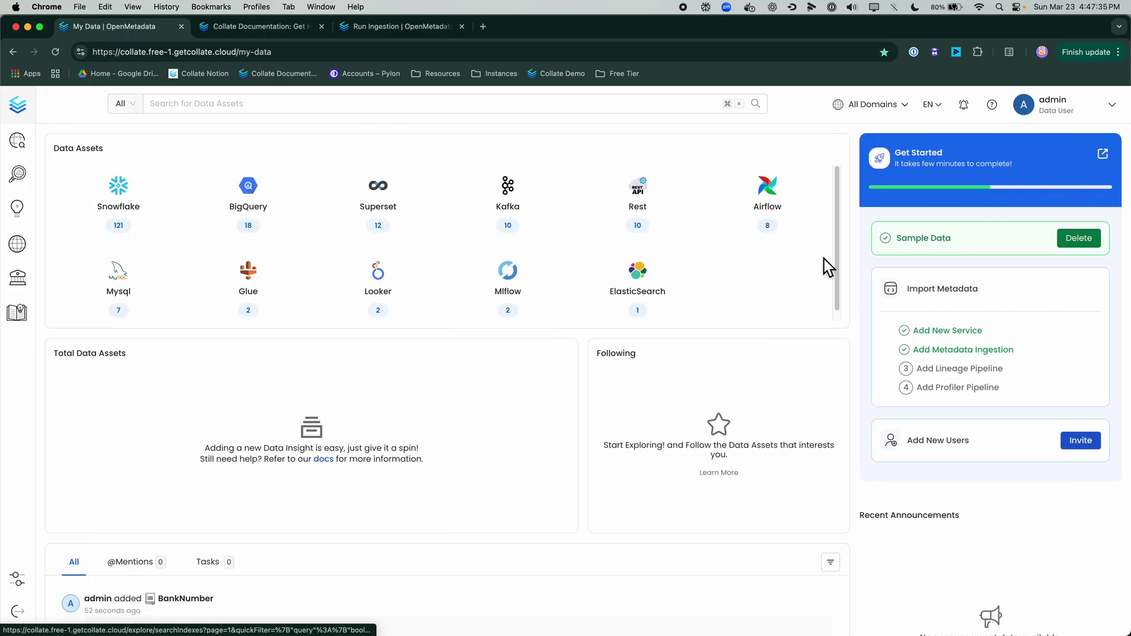